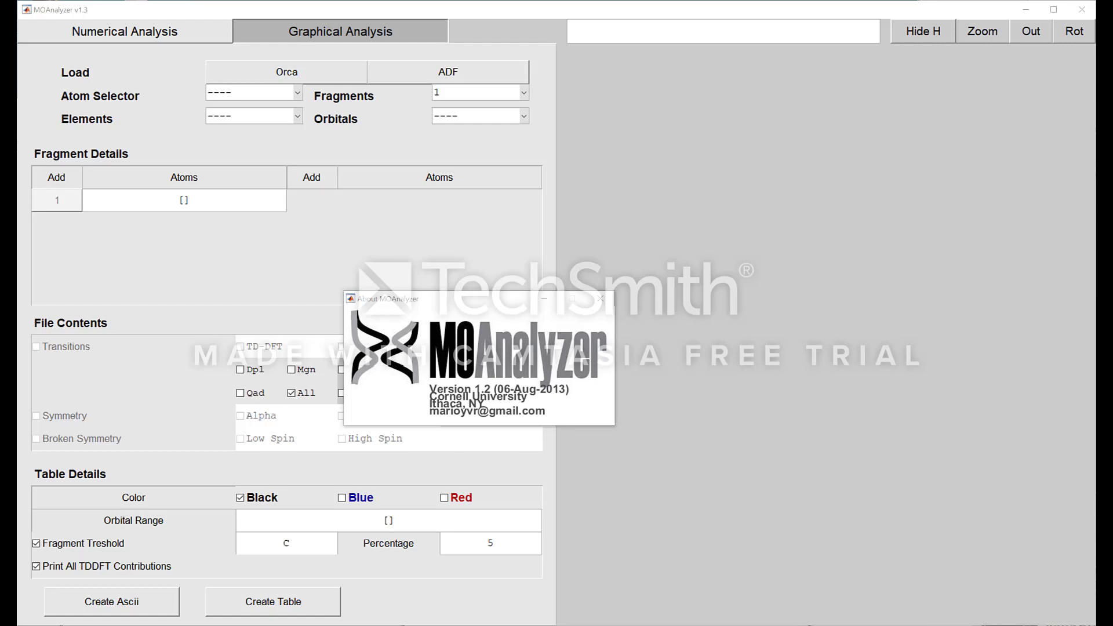
Dismiss the about window and load the Orca output file NDA05.out from the NDA05 folder on the Desktop
click(601, 299)
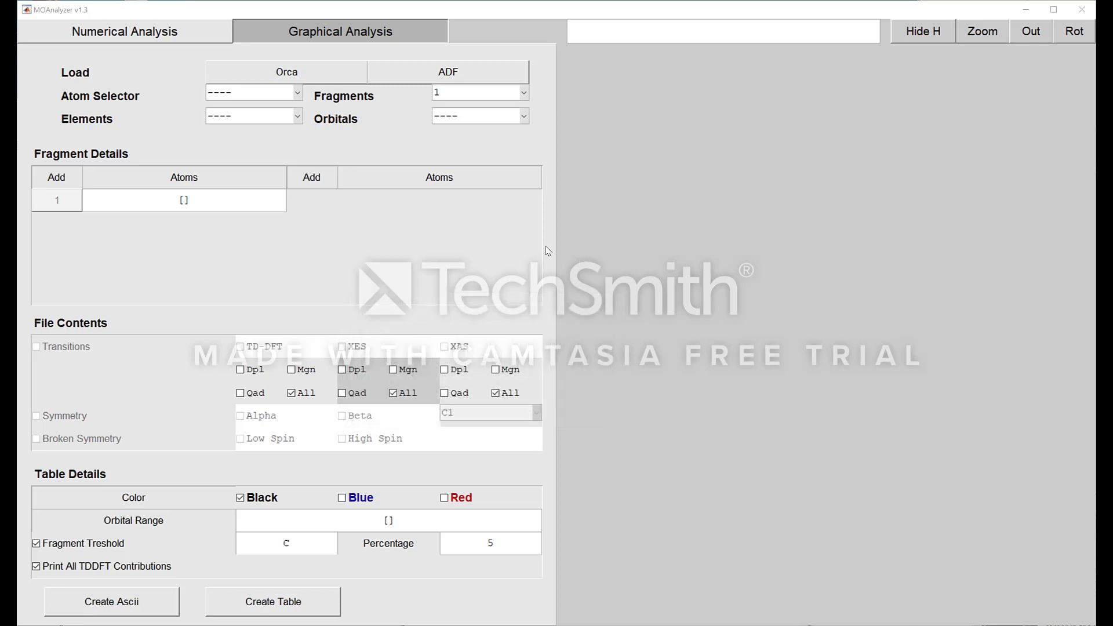
click(284, 73)
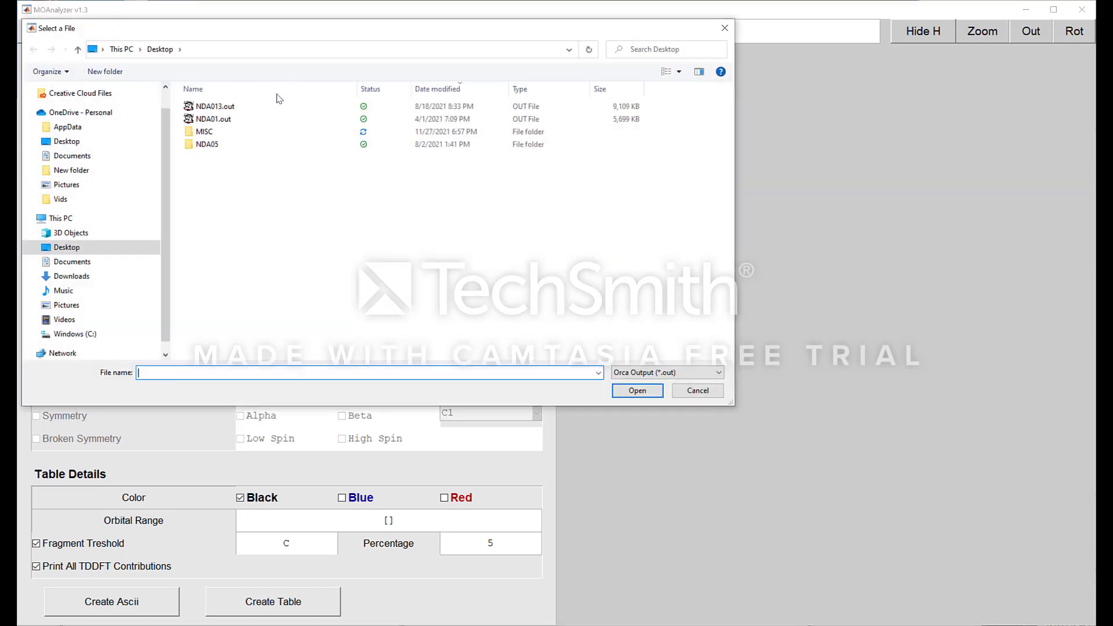
double_click(244, 145)
double_click(247, 110)
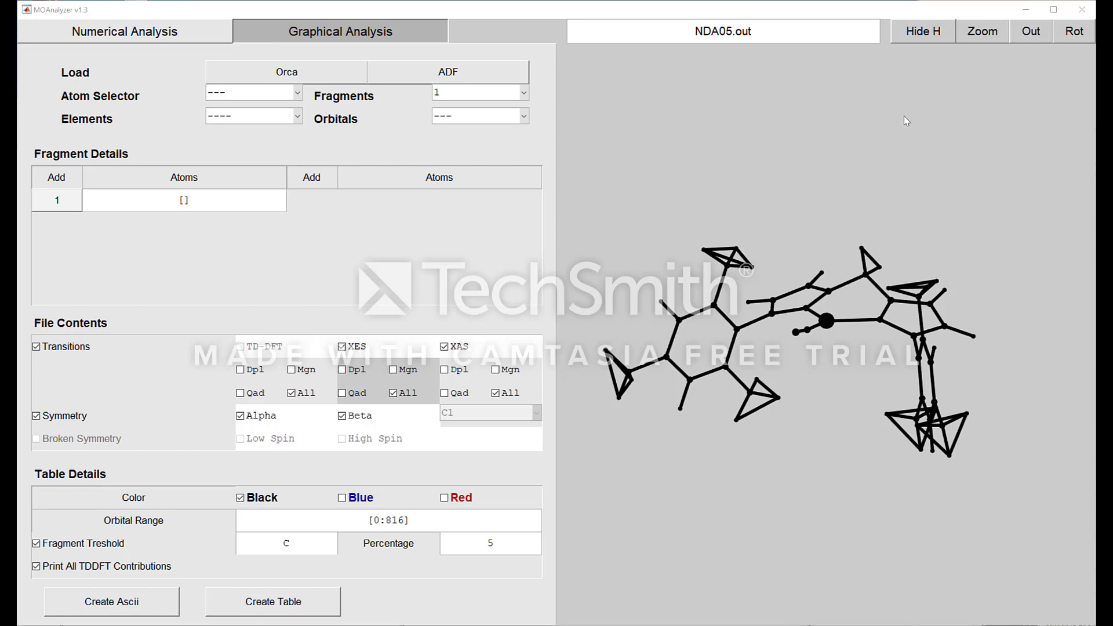
Hide the hydrogen atoms and rotate the molecule to a symmetric view with both side groups spread apart
click(930, 34)
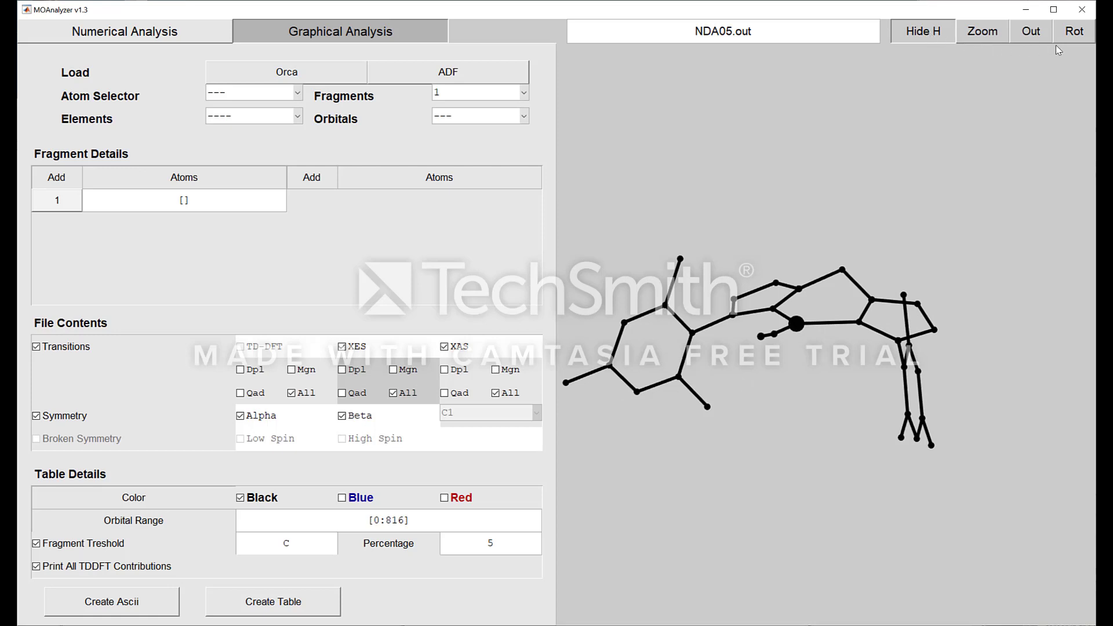
click(1075, 34)
drag(868, 518, 902, 544)
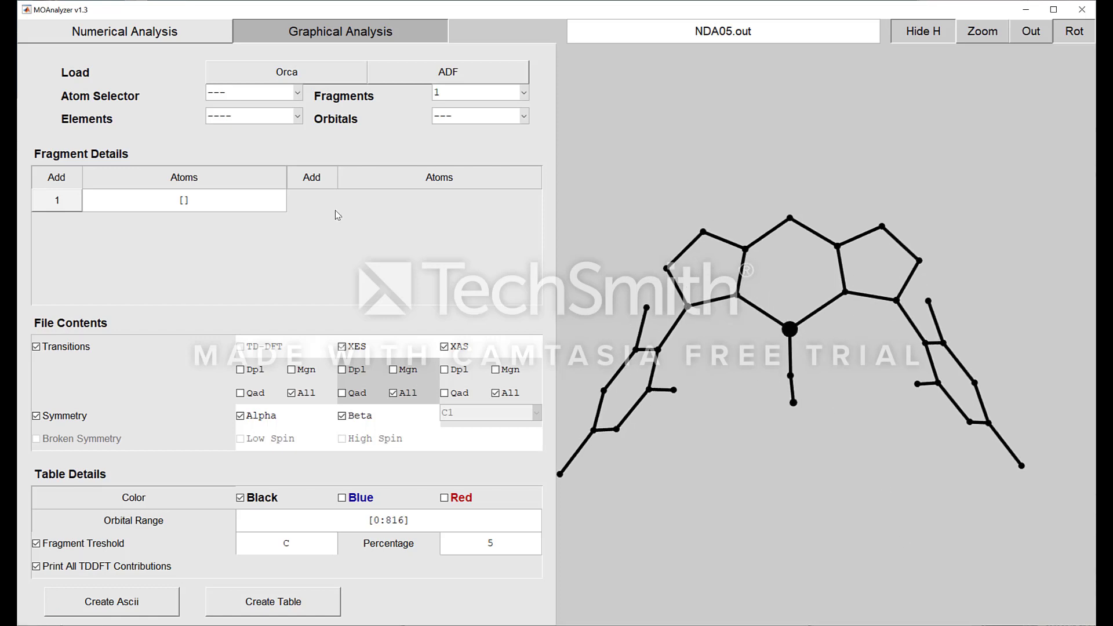
Highlight atoms Ni(1), N(2) and O(3) one after another to locate them in the molecule
click(244, 99)
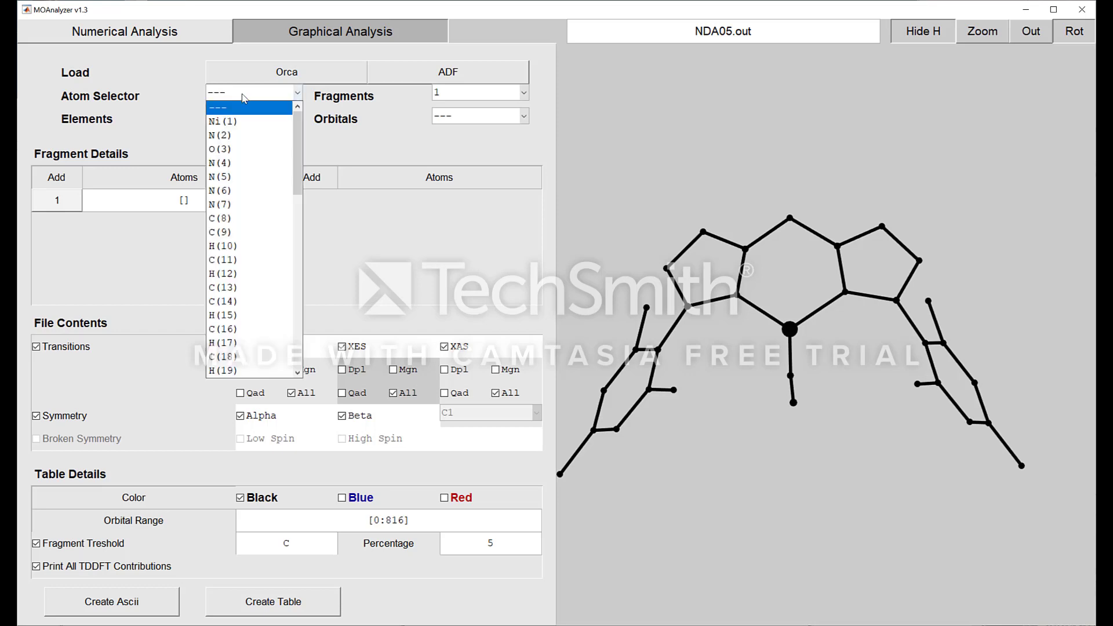
click(236, 124)
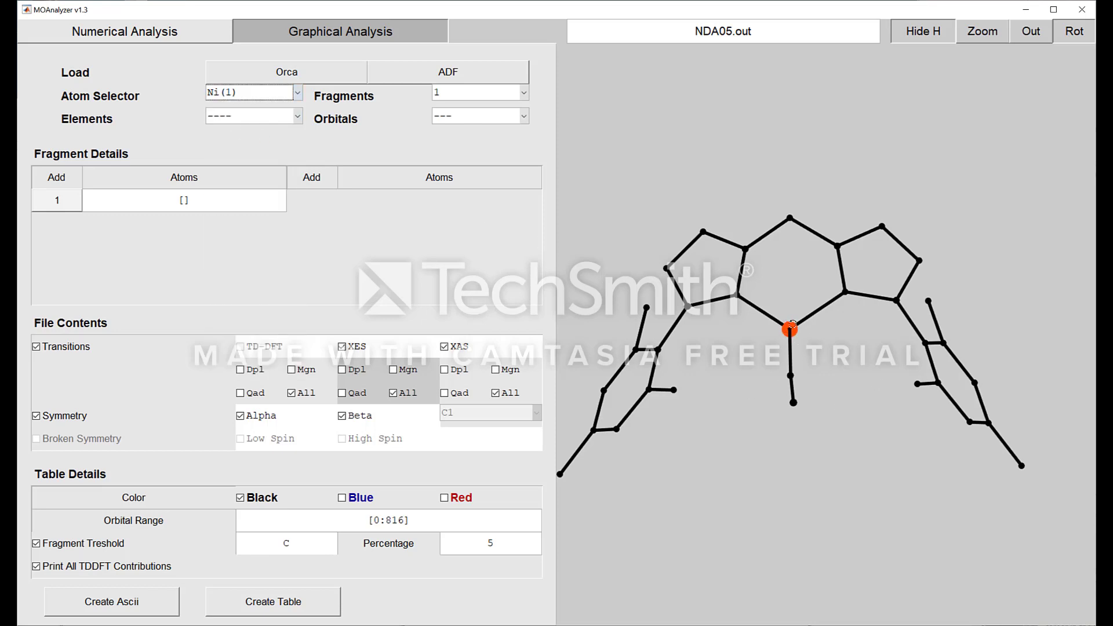
click(286, 94)
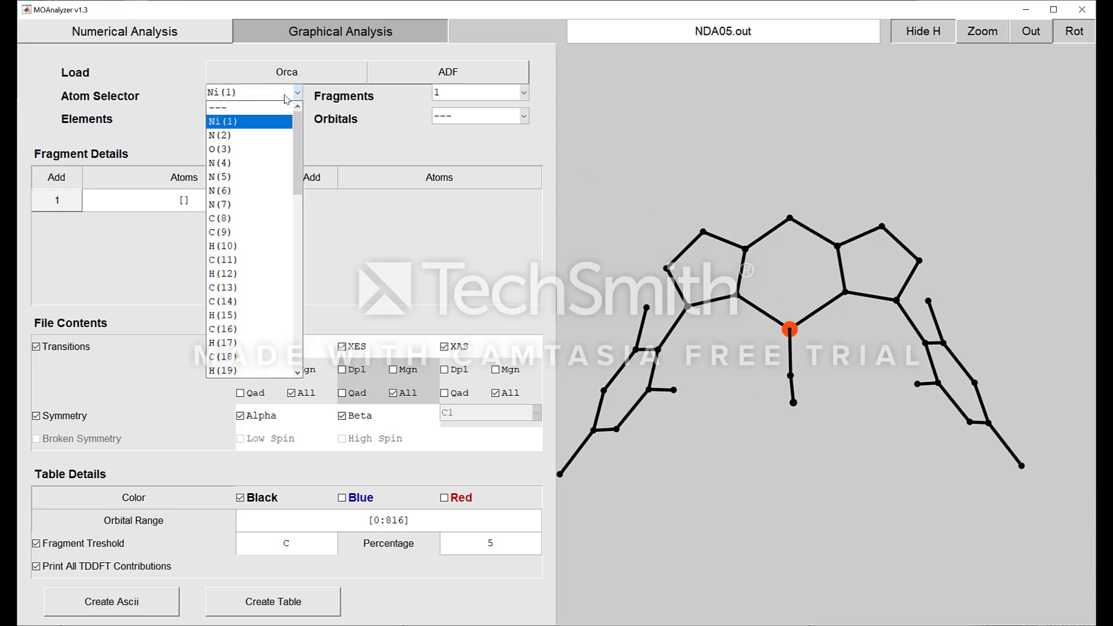
click(279, 135)
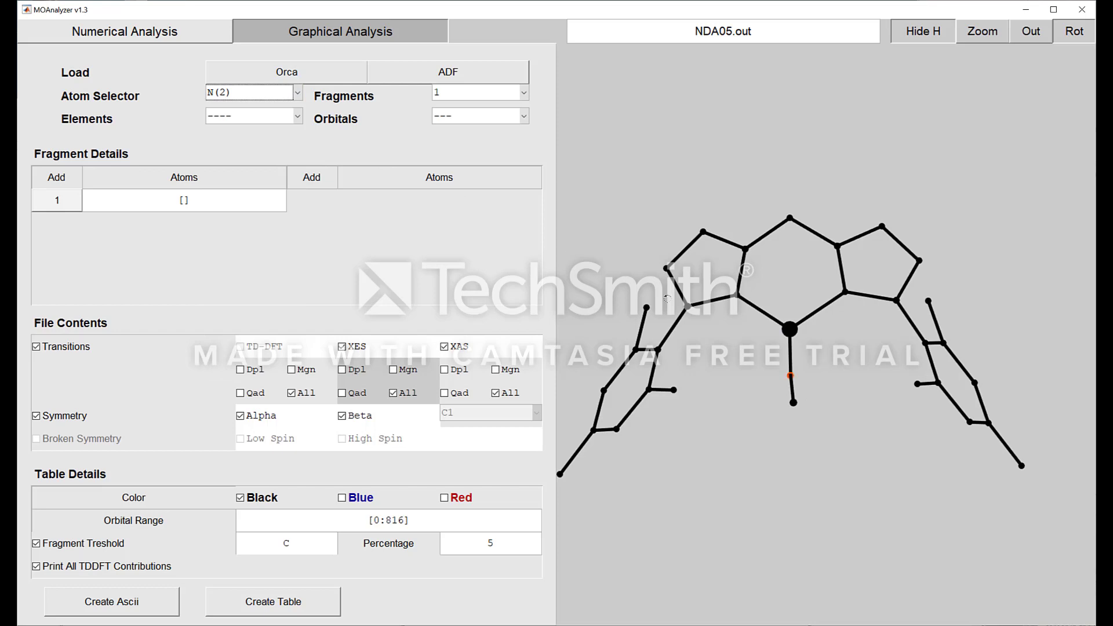
click(297, 93)
click(278, 147)
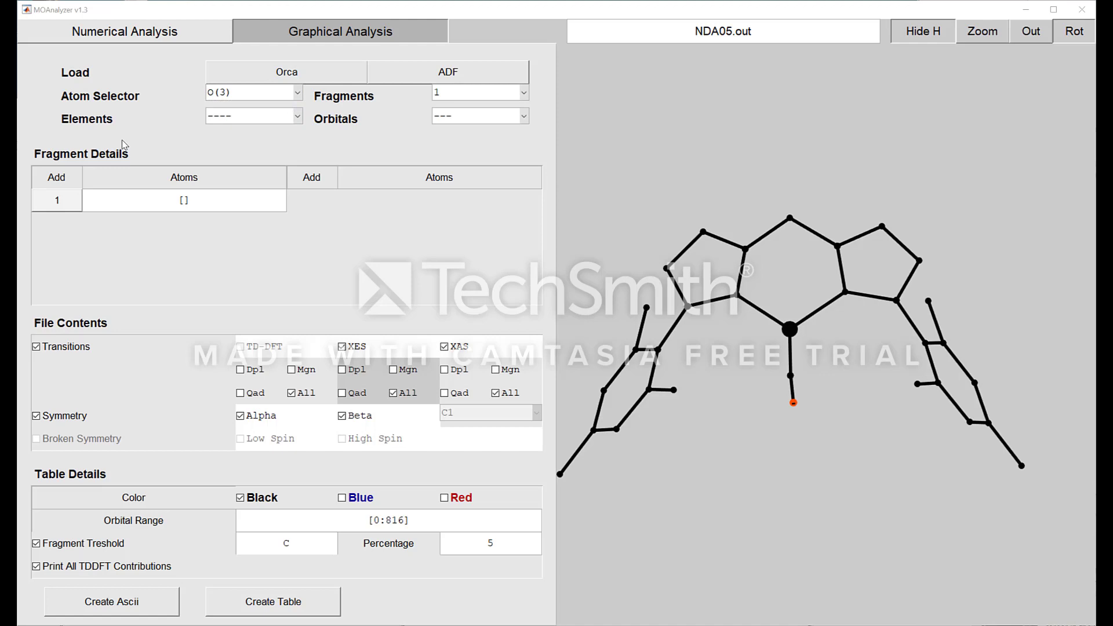
Define two fragments, with atom 1 in fragment 1 and atoms 2,3 in fragment 2, and highlight Ni(1)
click(486, 91)
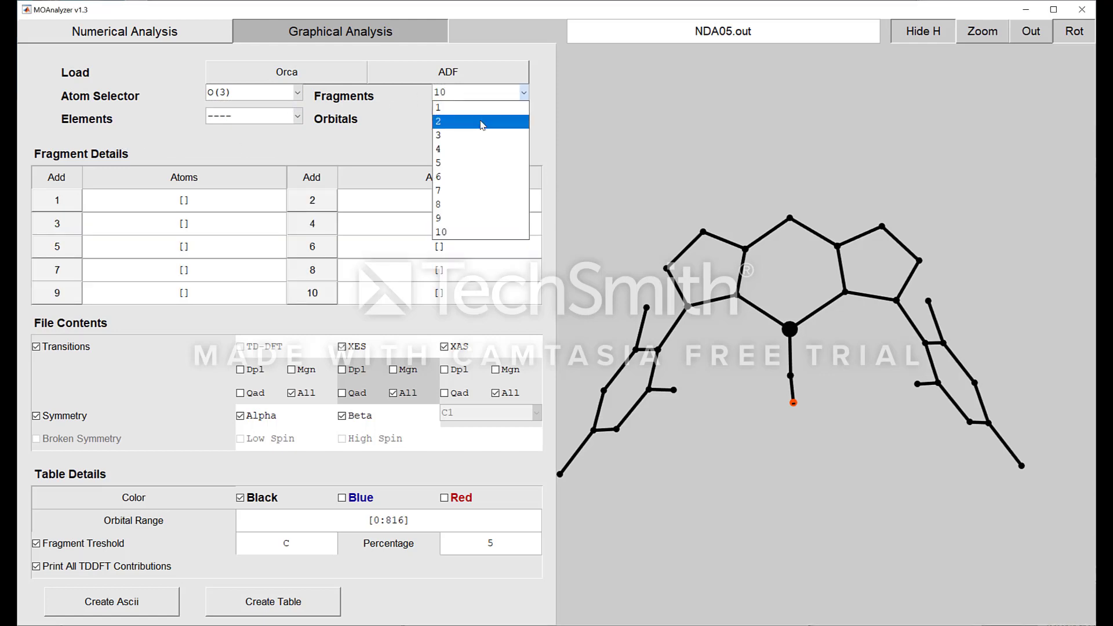
click(483, 122)
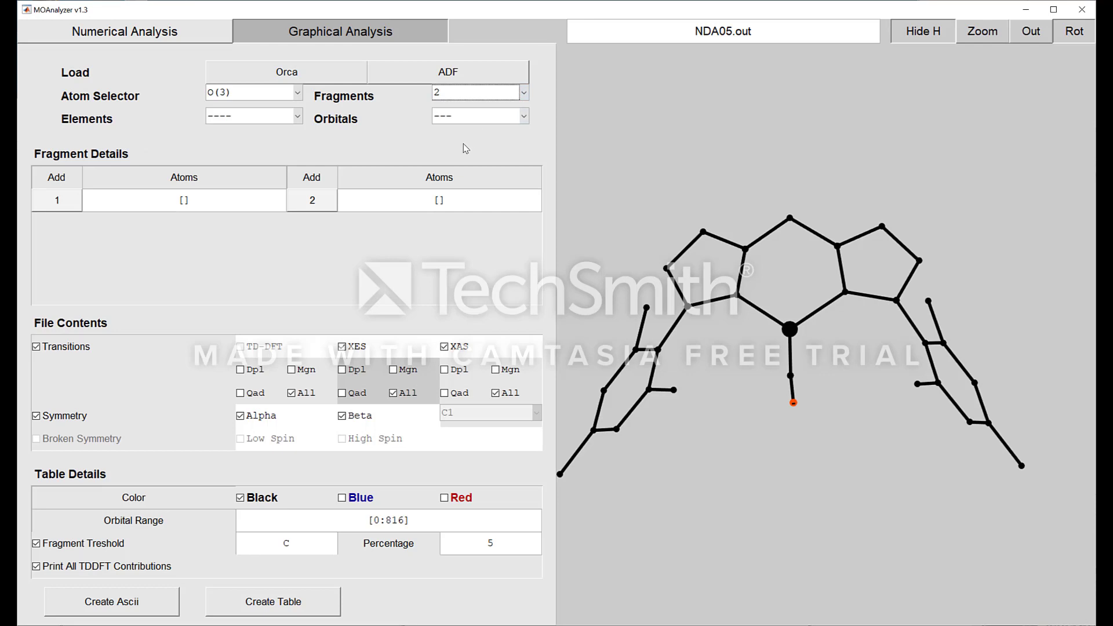
click(184, 200)
click(231, 98)
click(232, 116)
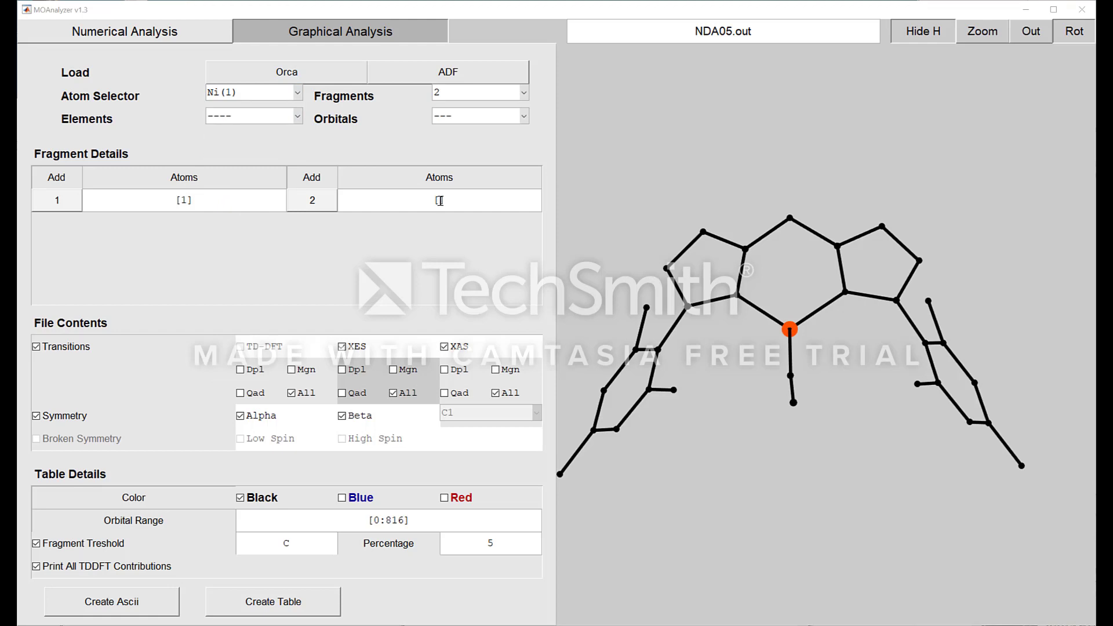
text(2)
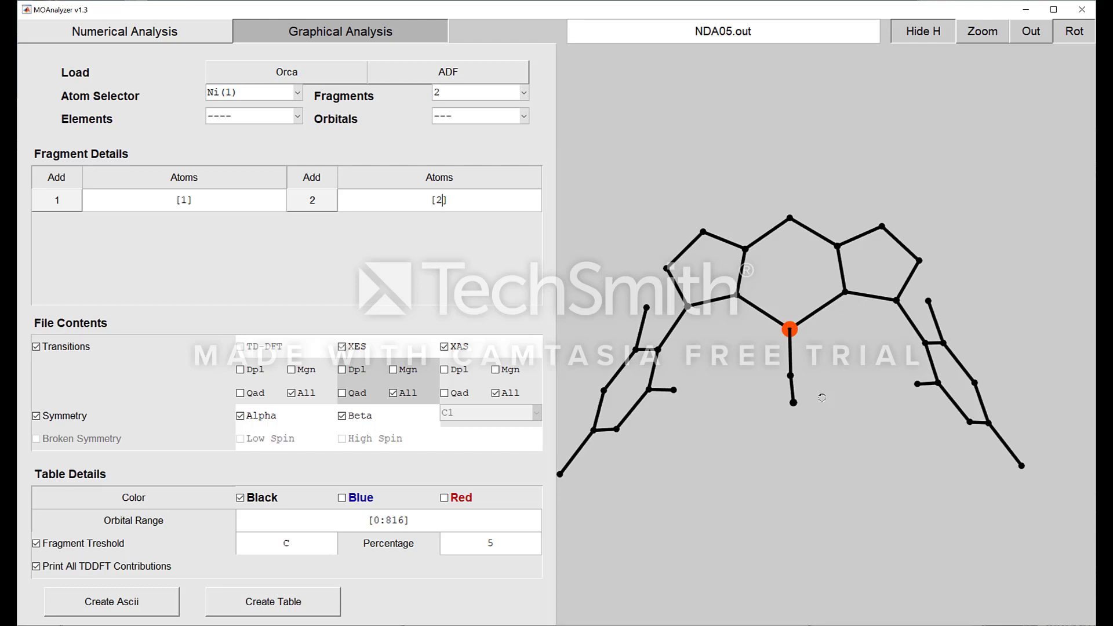
text(,3)
Choose the element Ni and set its orbitals to s,p,d
click(297, 116)
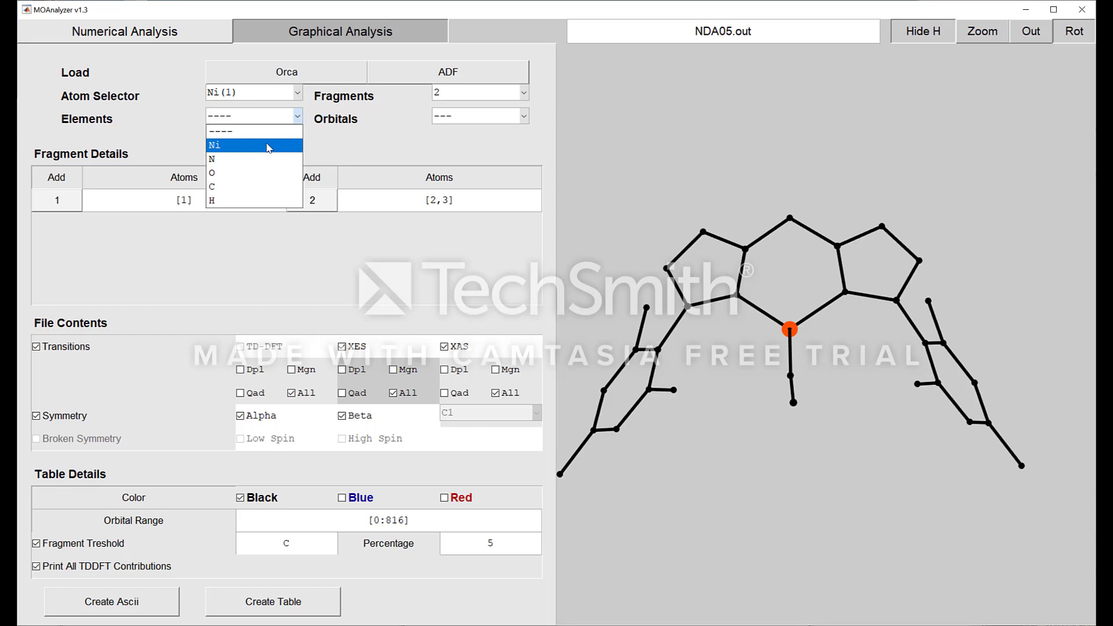
click(269, 148)
click(466, 121)
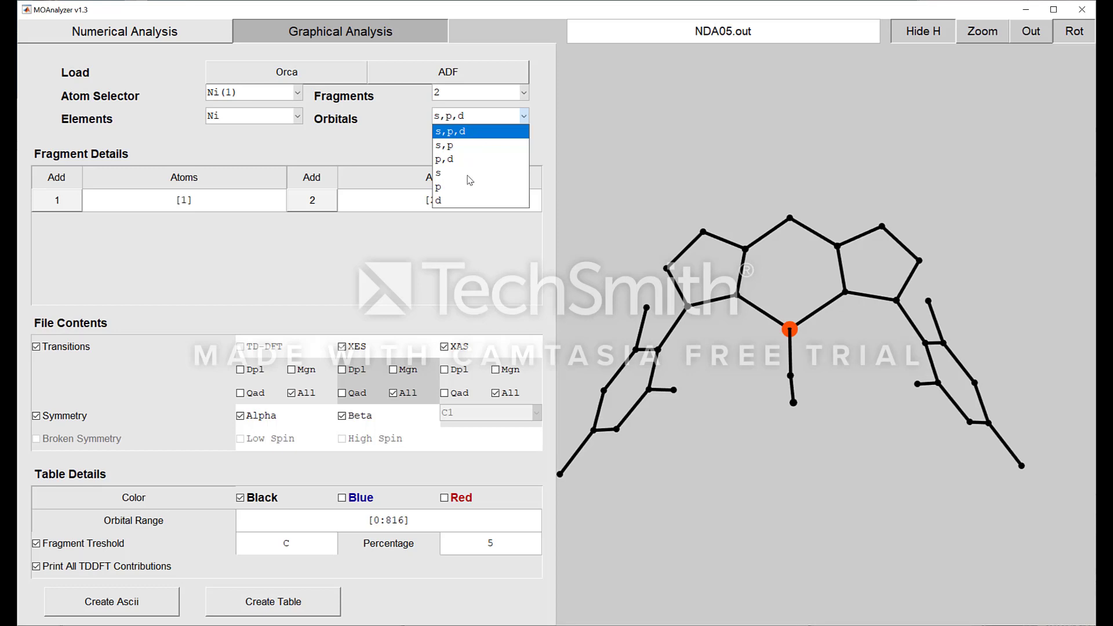
click(441, 200)
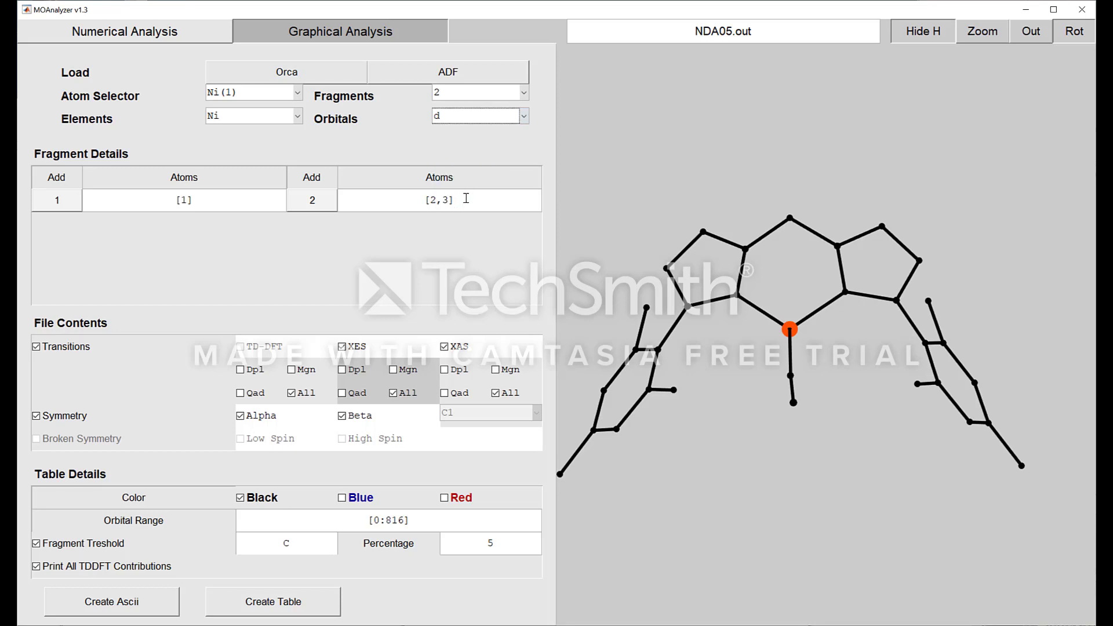
click(463, 120)
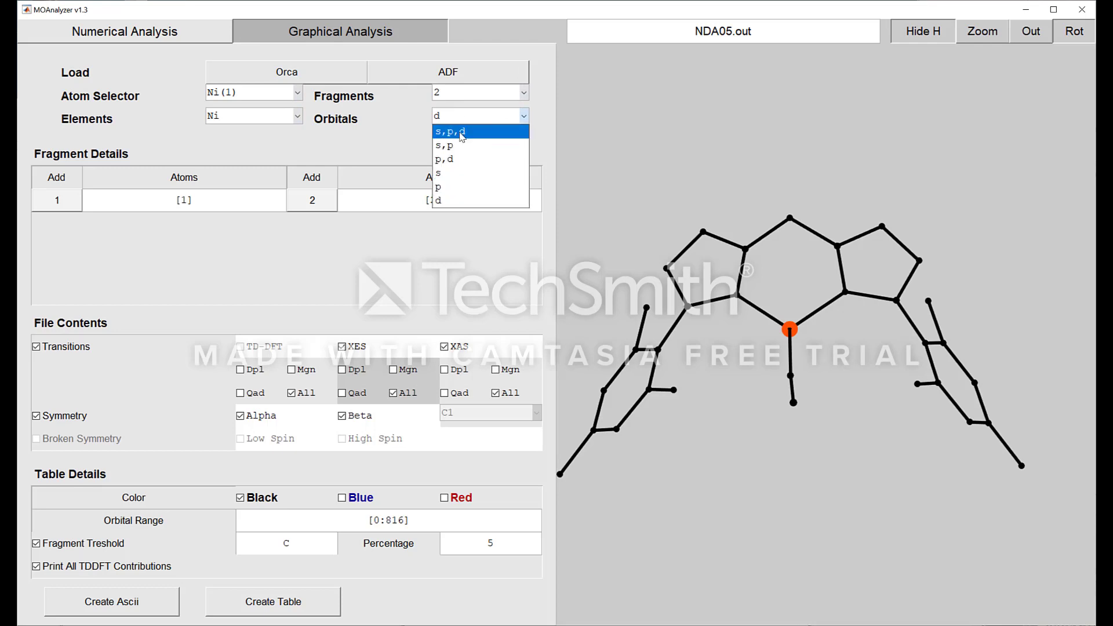
click(462, 132)
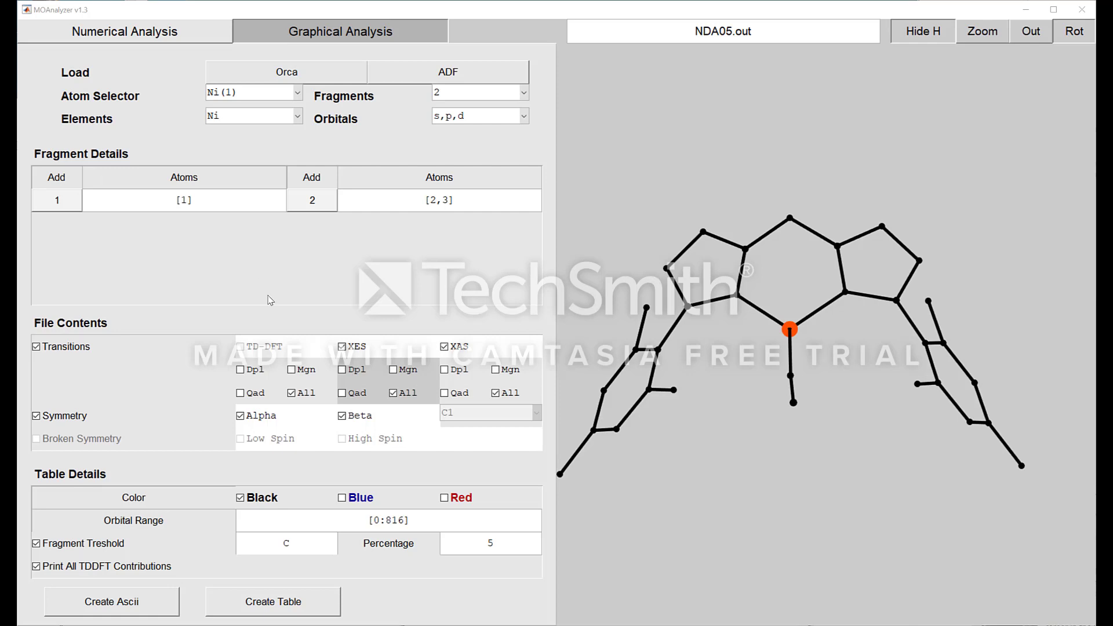
Exclude XAS and the printing of all TDDFT contributions, and set the fragment threshold to Ni with a percentage of 20
click(456, 350)
double_click(266, 544)
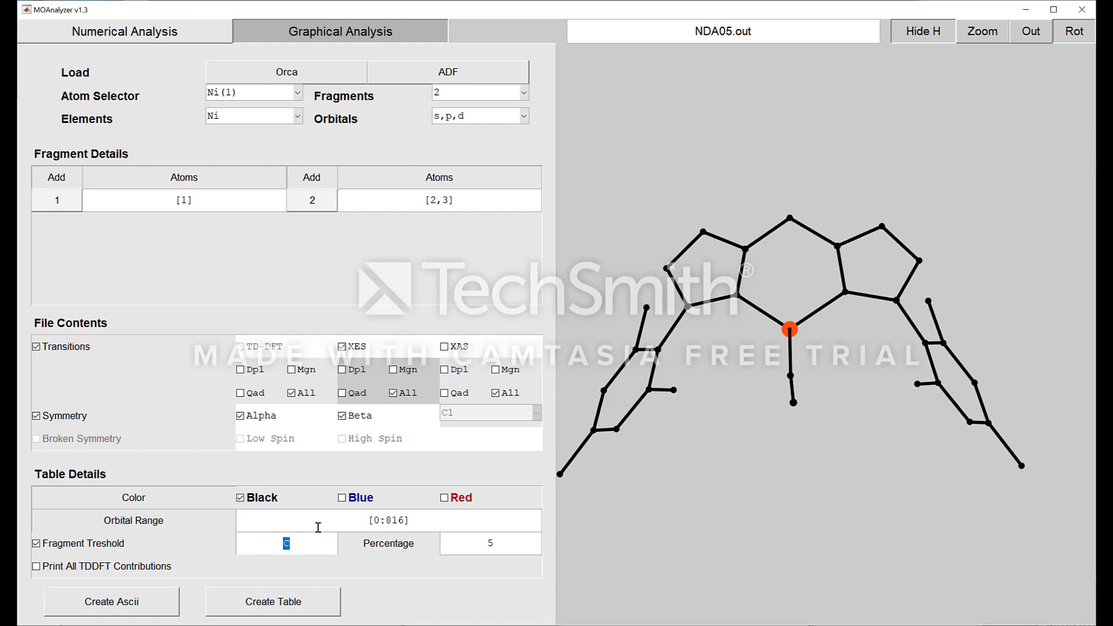
key(BackSpace)
text(Ni)
key(Tab)
text(20)
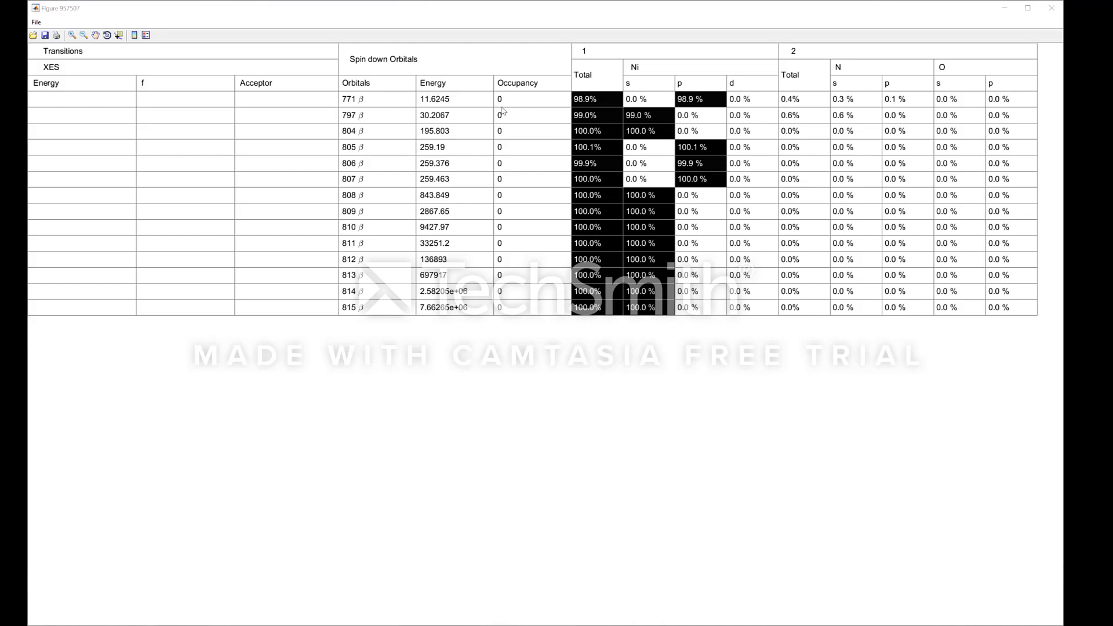
Review the generated spin-down and spin-up orbital composition tables and close their windows
click(1053, 9)
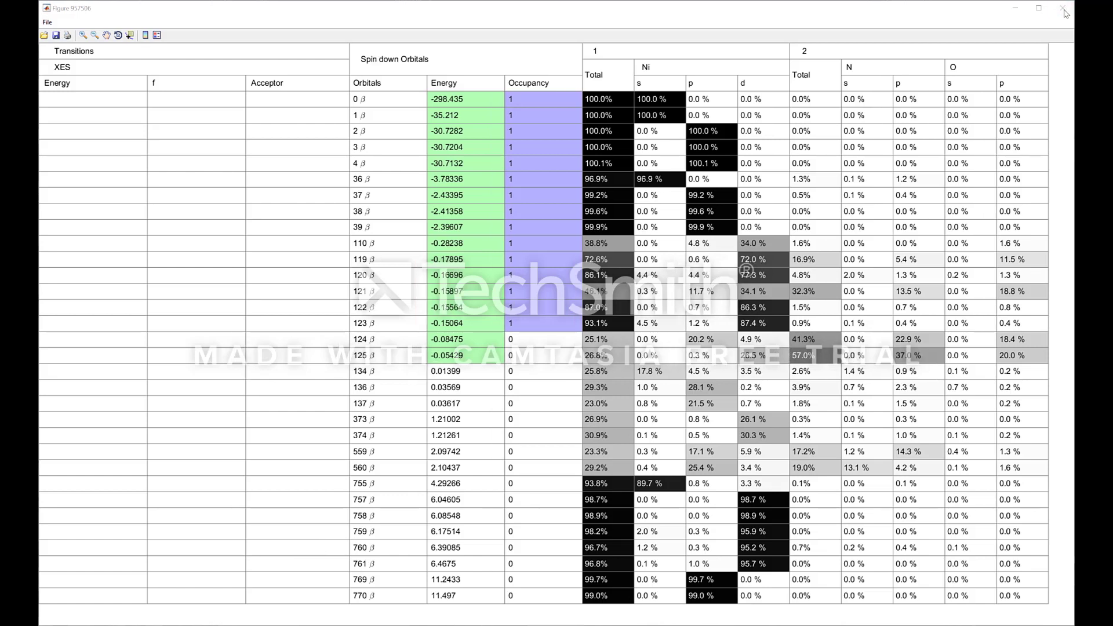
click(1063, 9)
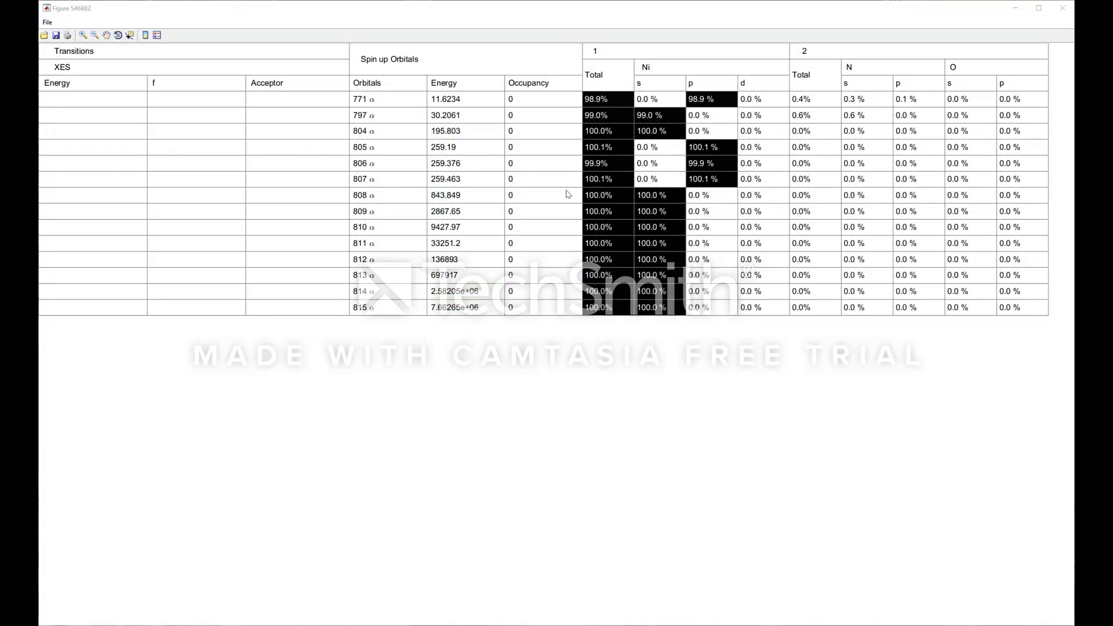
click(1061, 8)
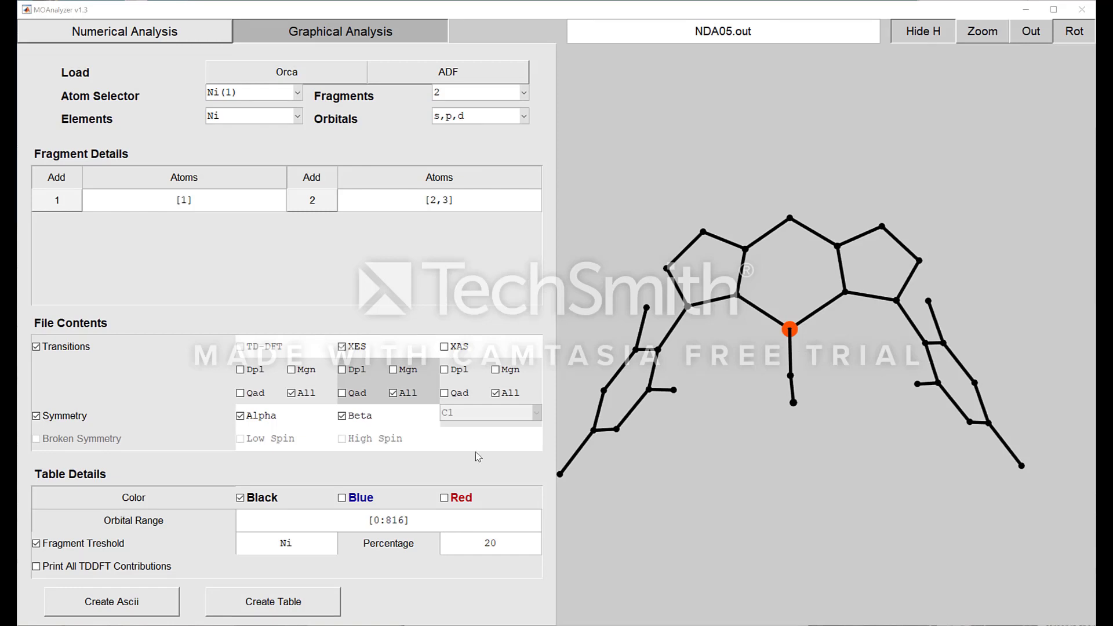
In the graphical analysis, set MOs-alpha to [110,119,120,121,122,123,124] and MOs-beta to [110,119,120,121,122,123]
click(365, 32)
click(258, 91)
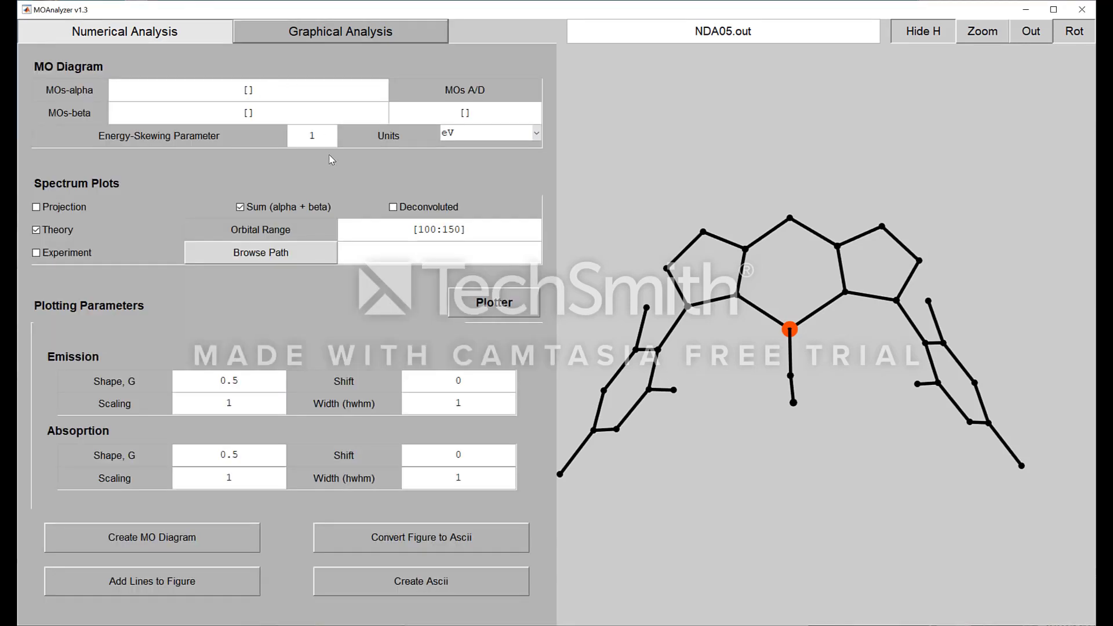
text(110,119,120,121,122,123,)
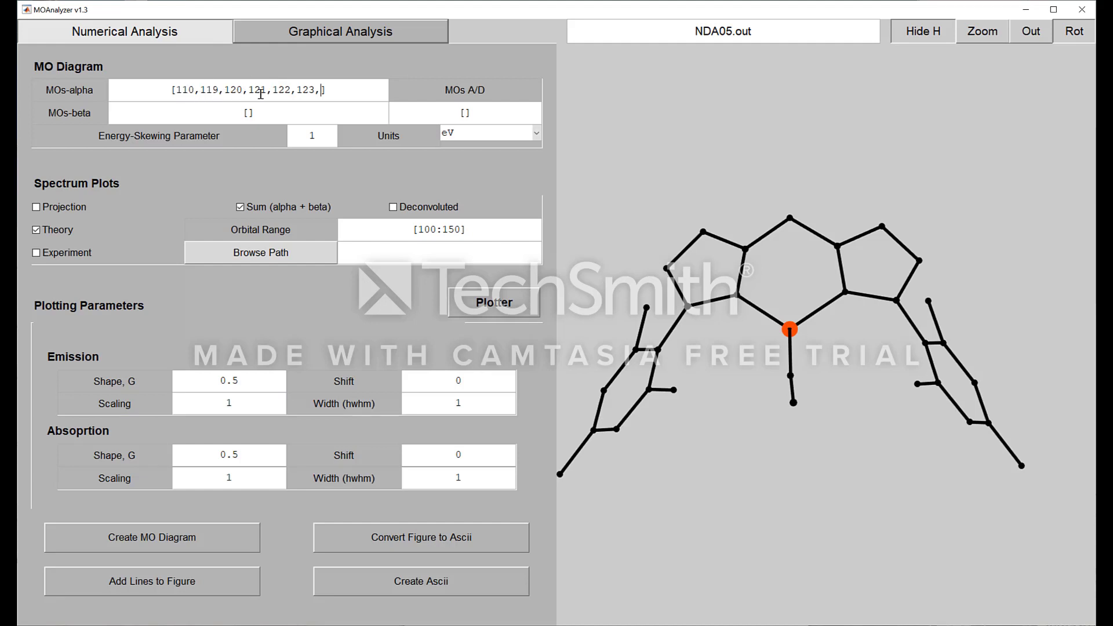
text(124)
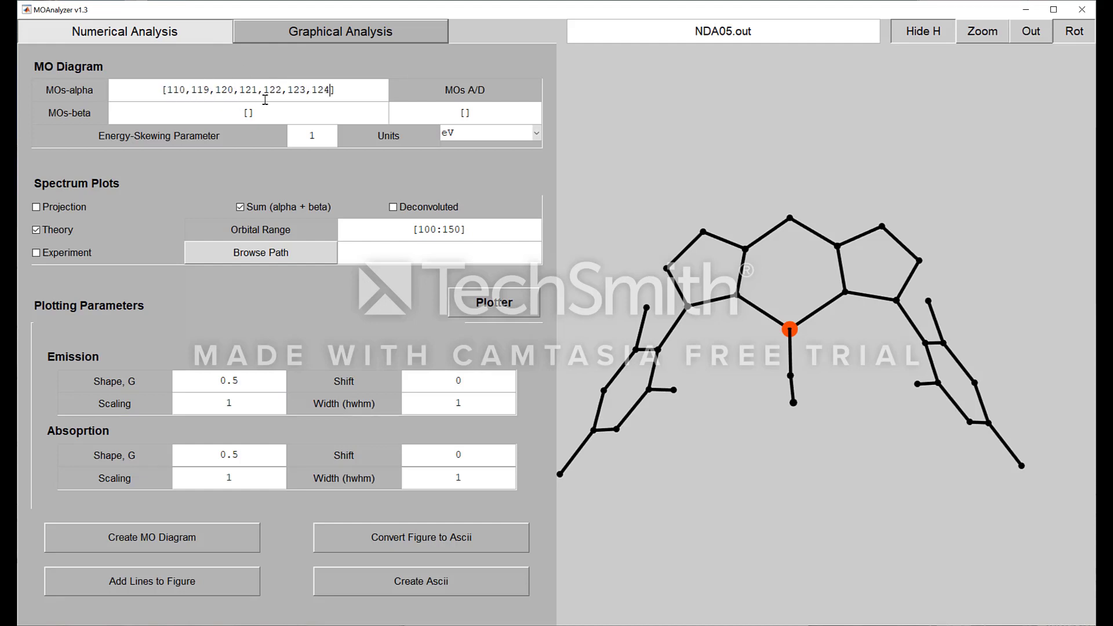
click(248, 114)
text(110,119,120,121,122,123,)
key(BackSpace)
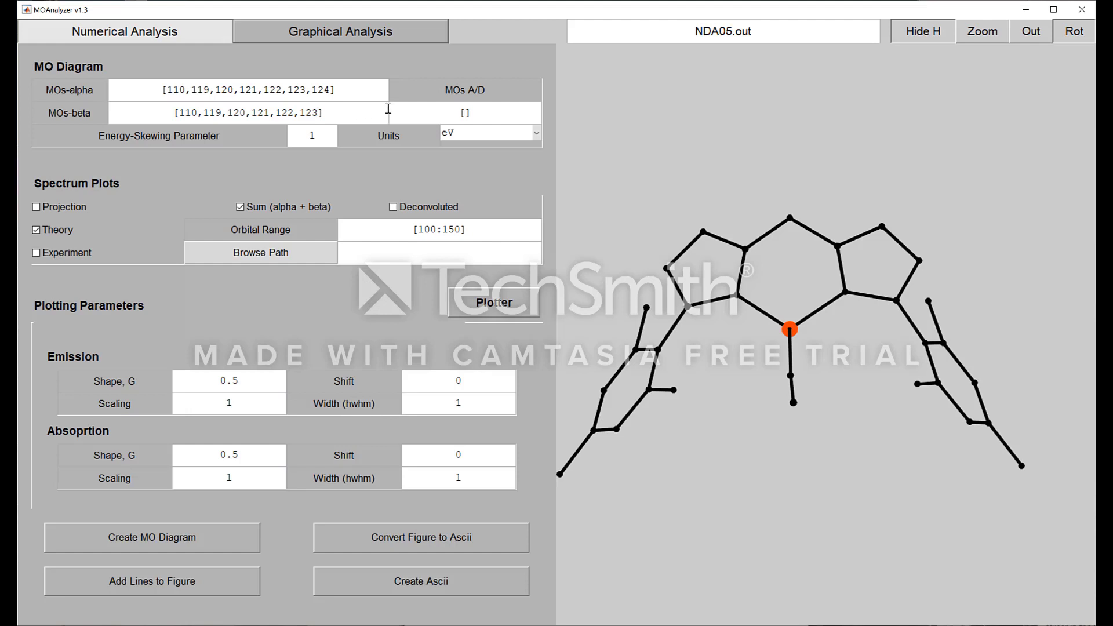
Set MOs A/D to [0] and the energy-skewing parameter to 5 for the MO diagram
click(466, 113)
text(0)
click(311, 137)
key(BackSpace)
text(5)
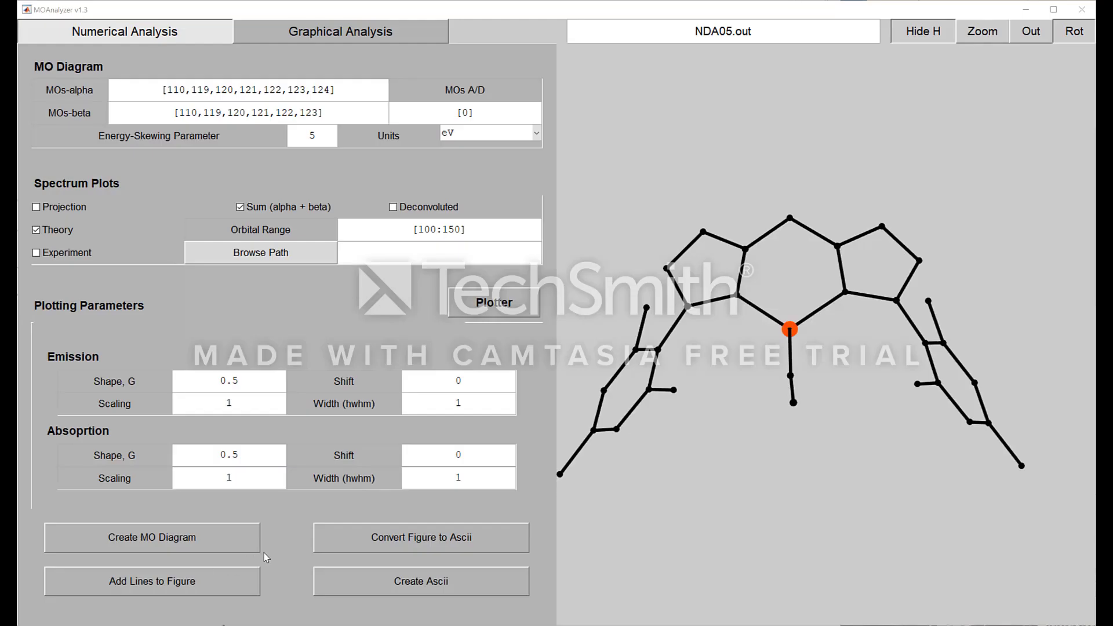
Export the spectrum data as an ASCII file named tut on the Desktop
click(357, 587)
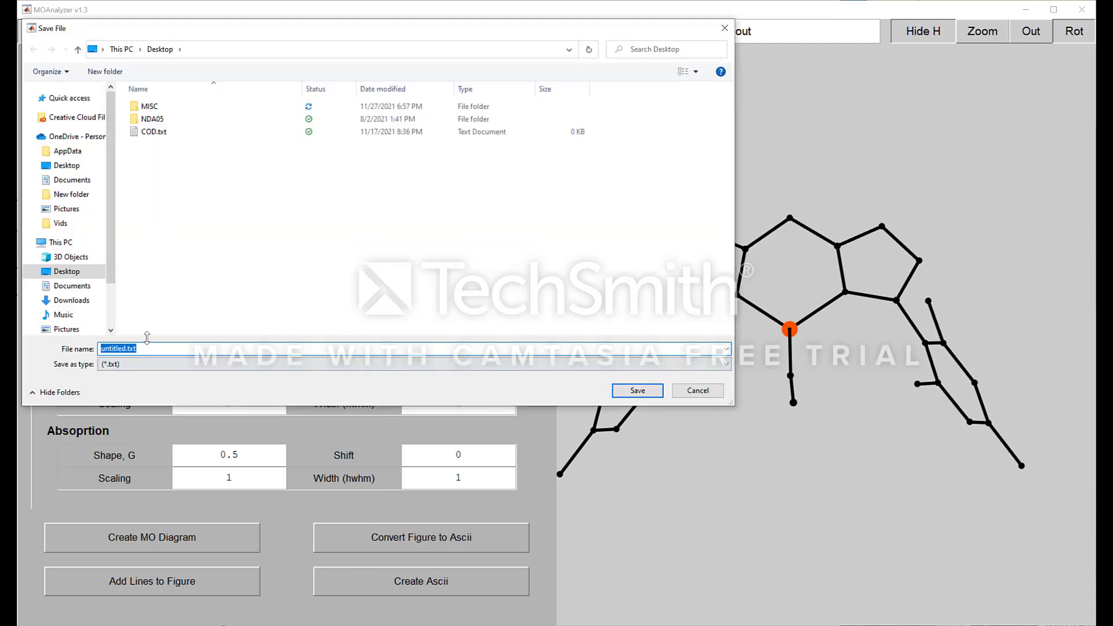
click(125, 347)
drag(126, 347, 94, 348)
text(tut)
click(651, 392)
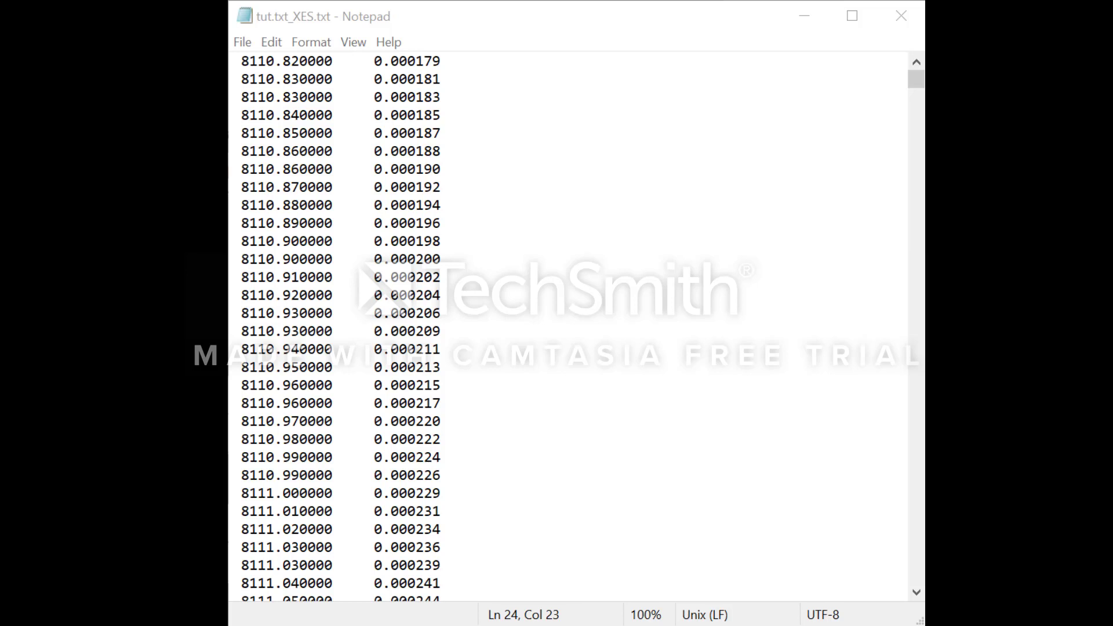
Copy the entire contents of tut.txt_XES.txt in Notepad
right_click(547, 193)
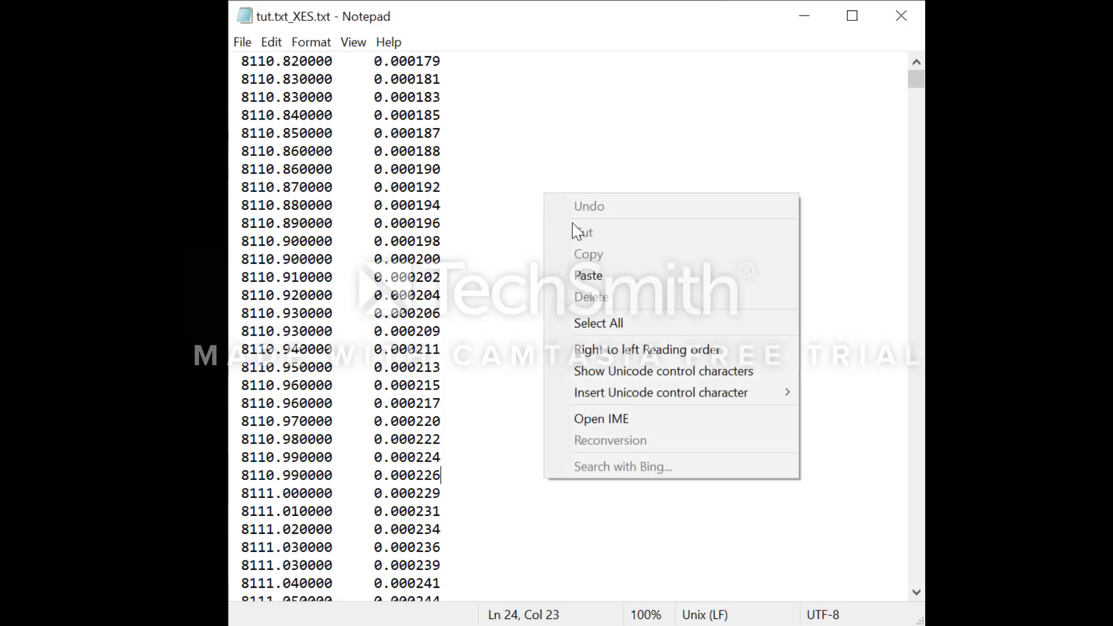
click(634, 318)
right_click(336, 177)
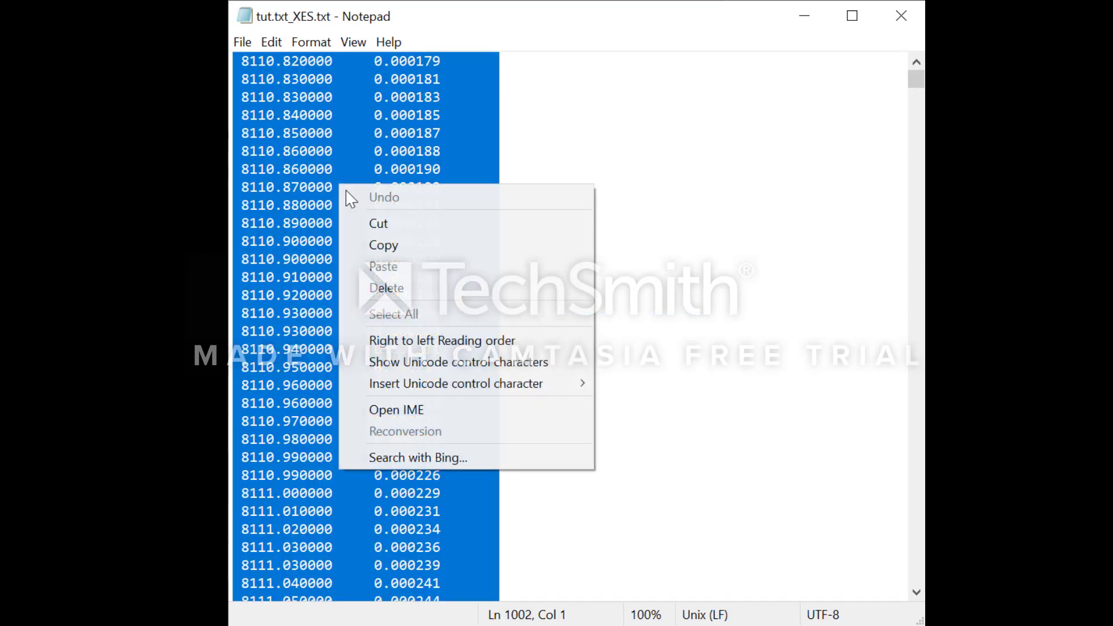
click(364, 244)
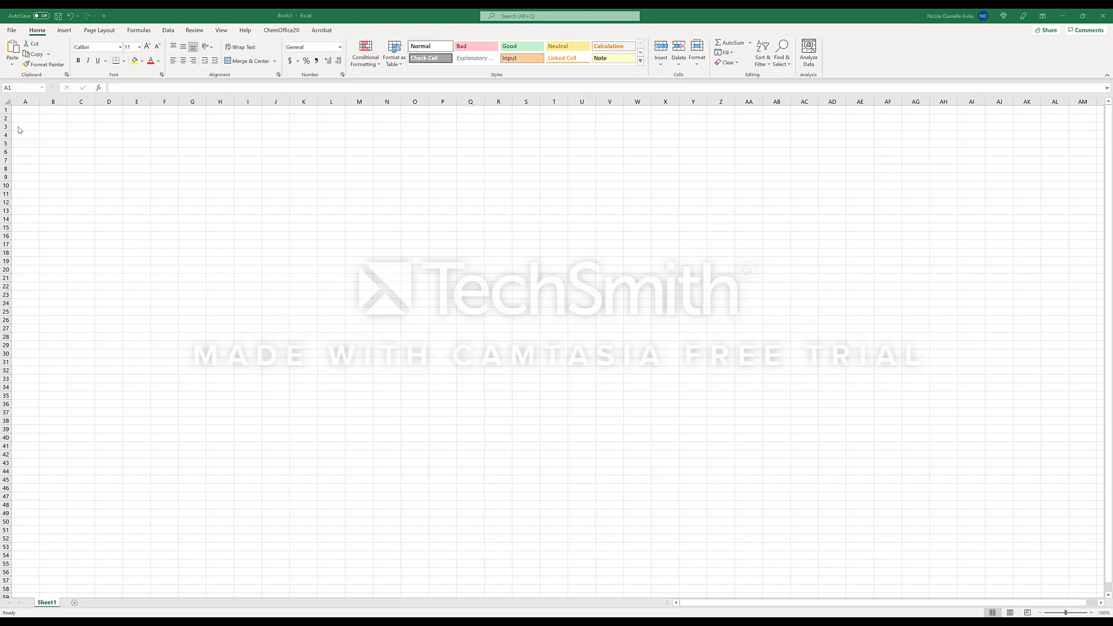
Paste the copied spectrum data into the blank sheet starting at cell A1
click(32, 108)
right_click(32, 109)
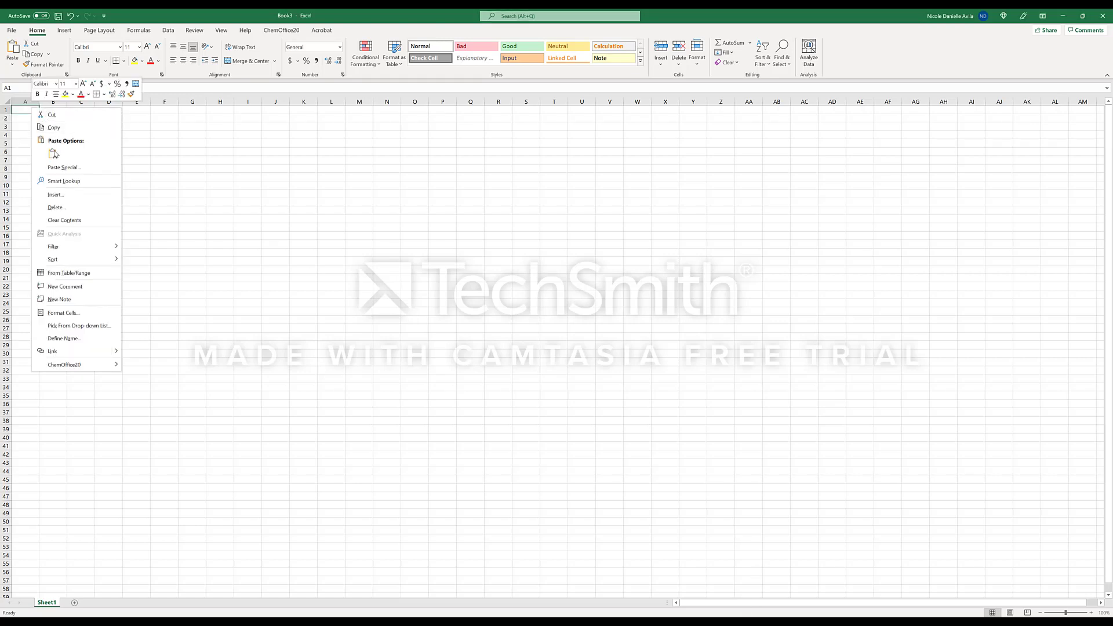
click(53, 154)
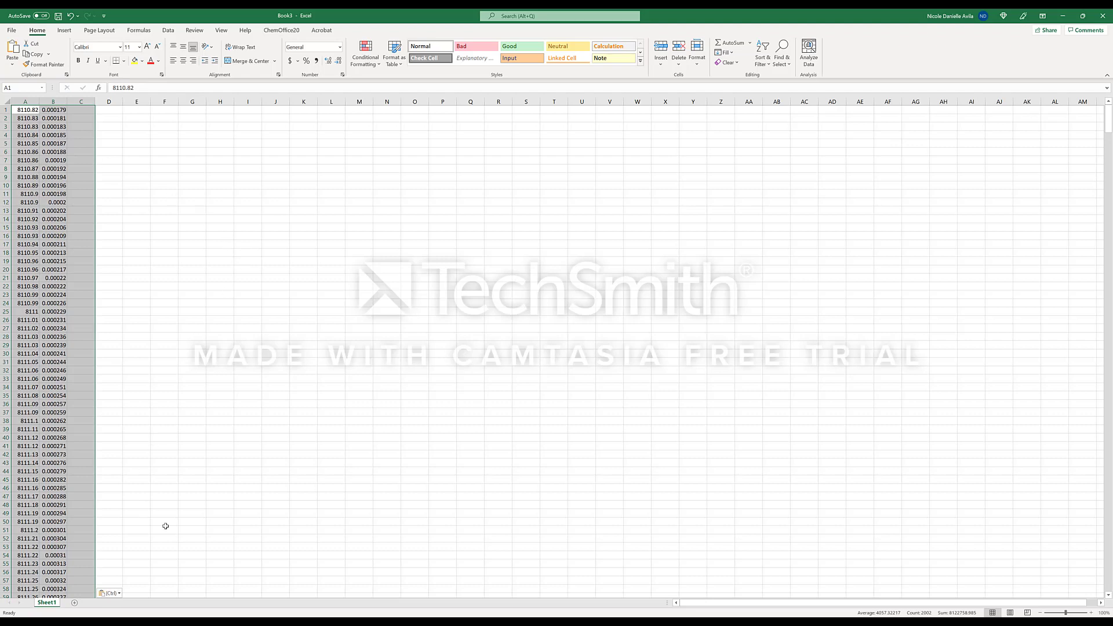
Run the Text Import Wizard on the pasted data with Delimited as the original data type
click(119, 594)
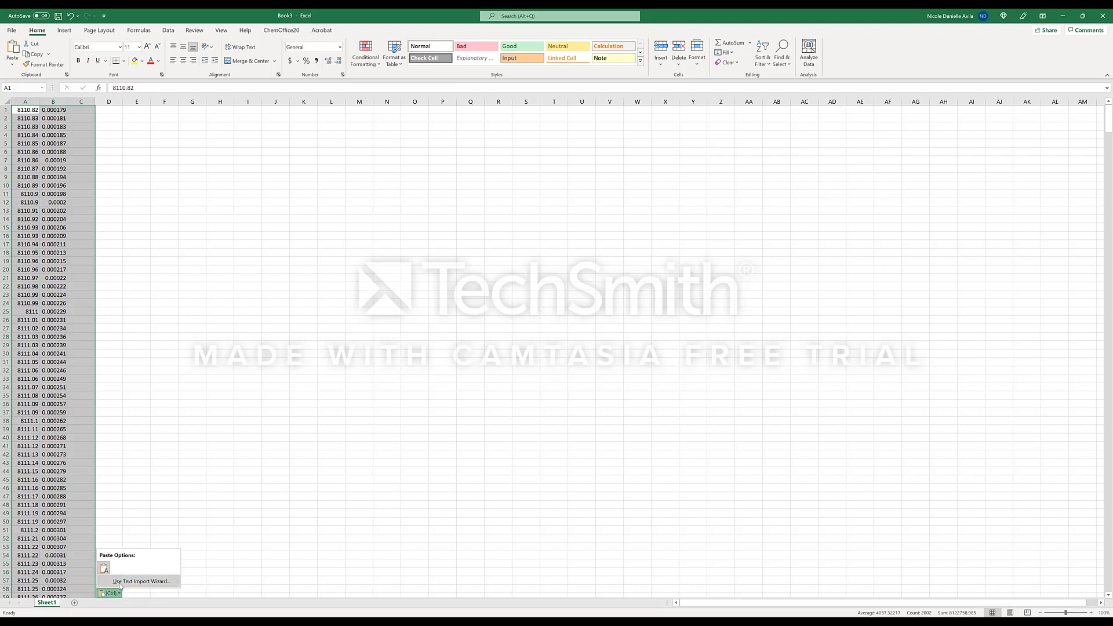
click(120, 582)
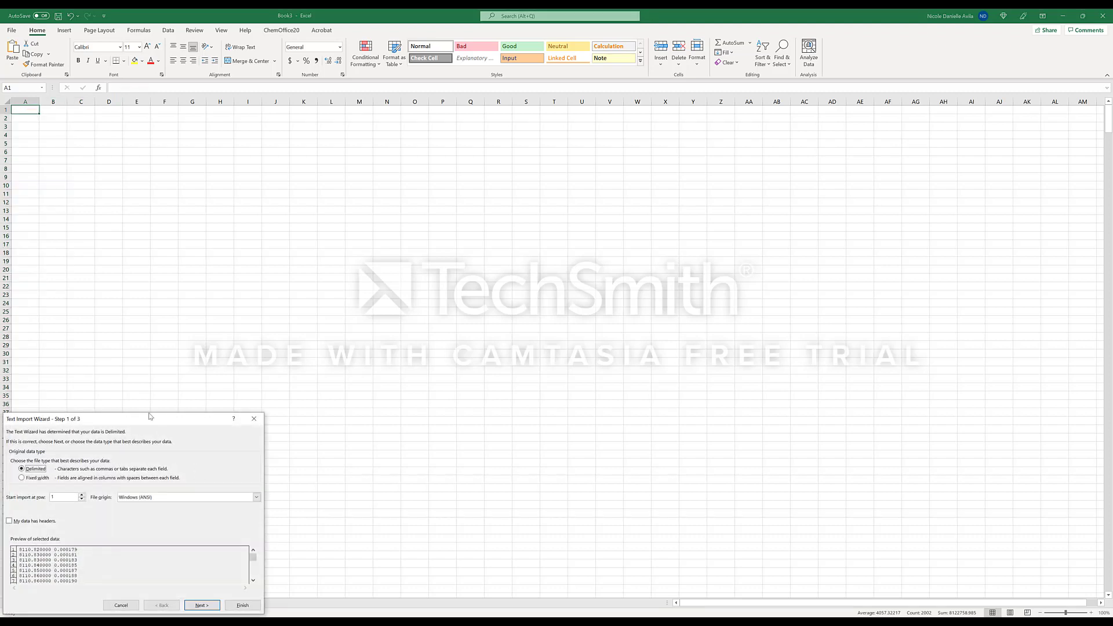
drag(149, 416, 527, 266)
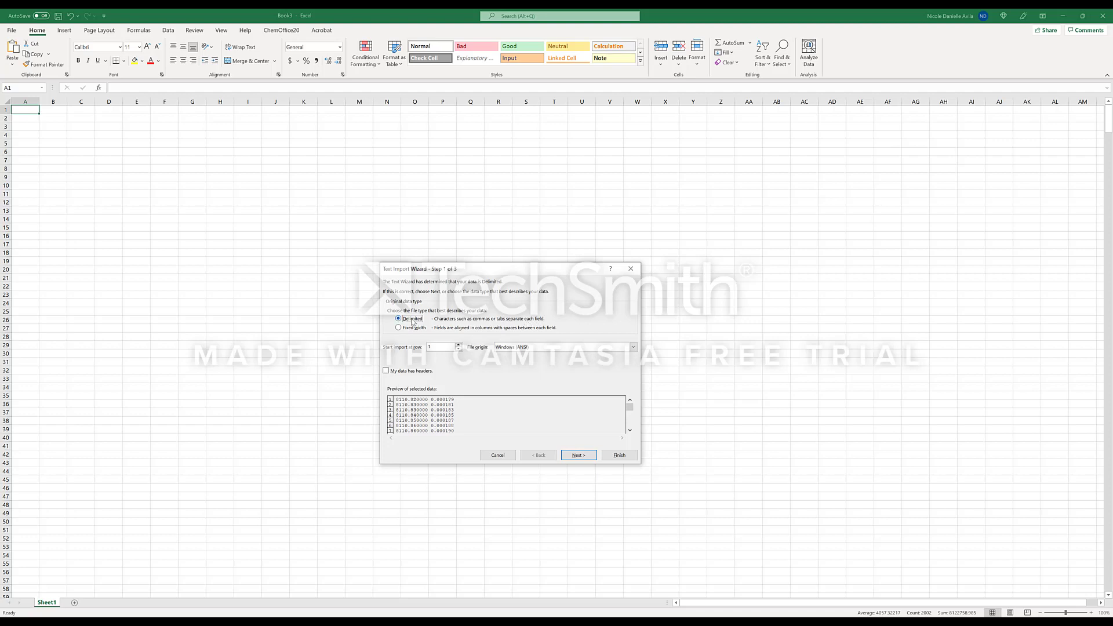
click(580, 456)
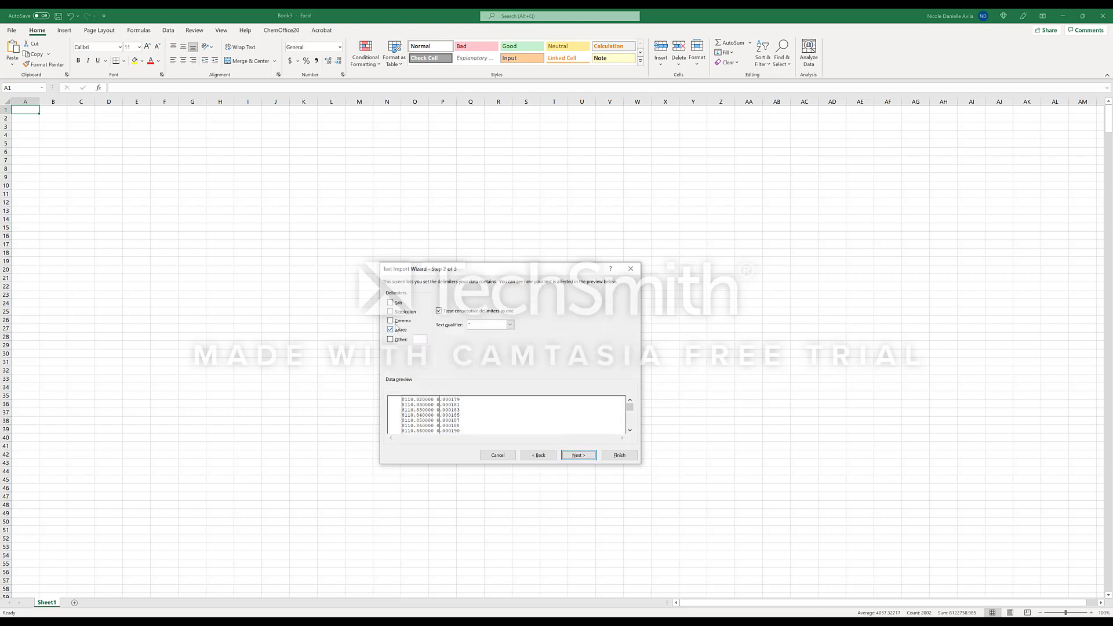
Set Tab as the only delimiter and finish the import with the General column format
click(392, 303)
click(390, 330)
click(392, 303)
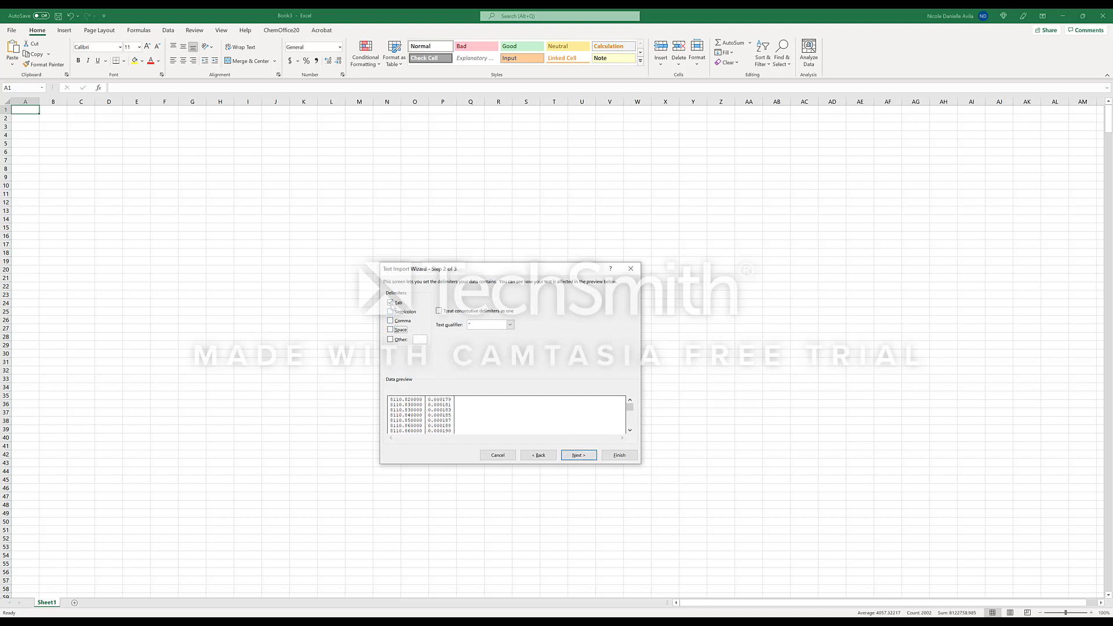
click(391, 330)
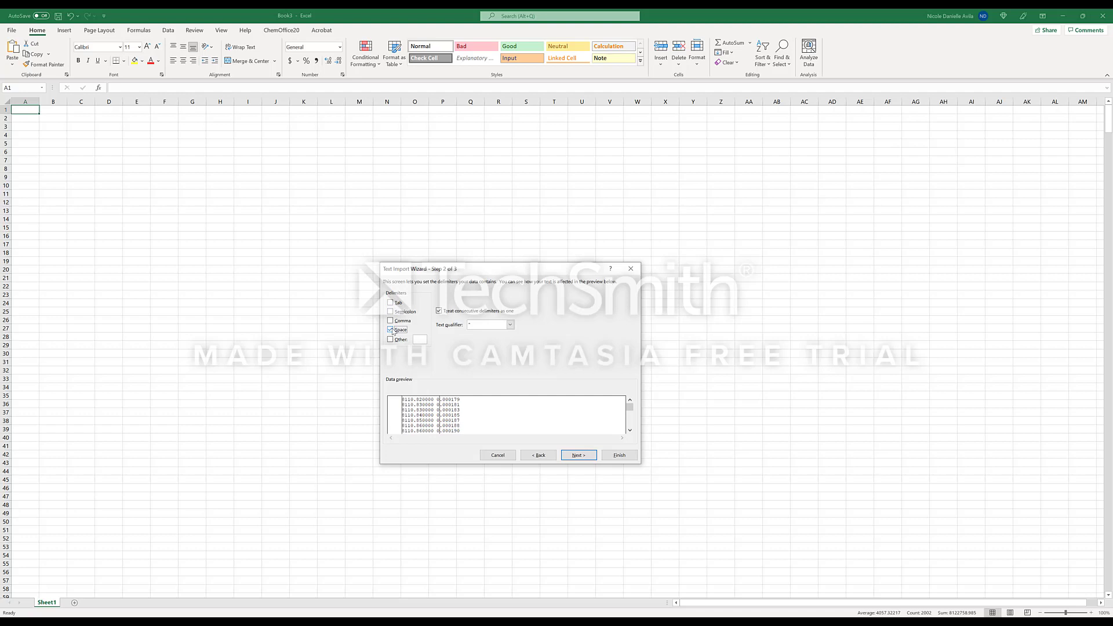
click(392, 330)
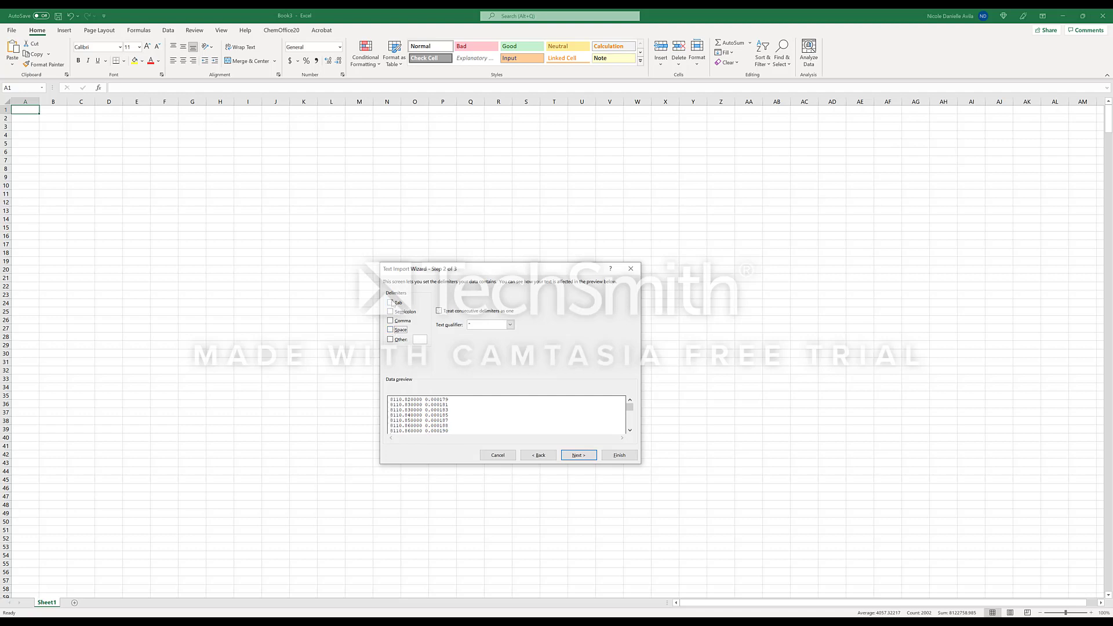
click(391, 302)
click(579, 455)
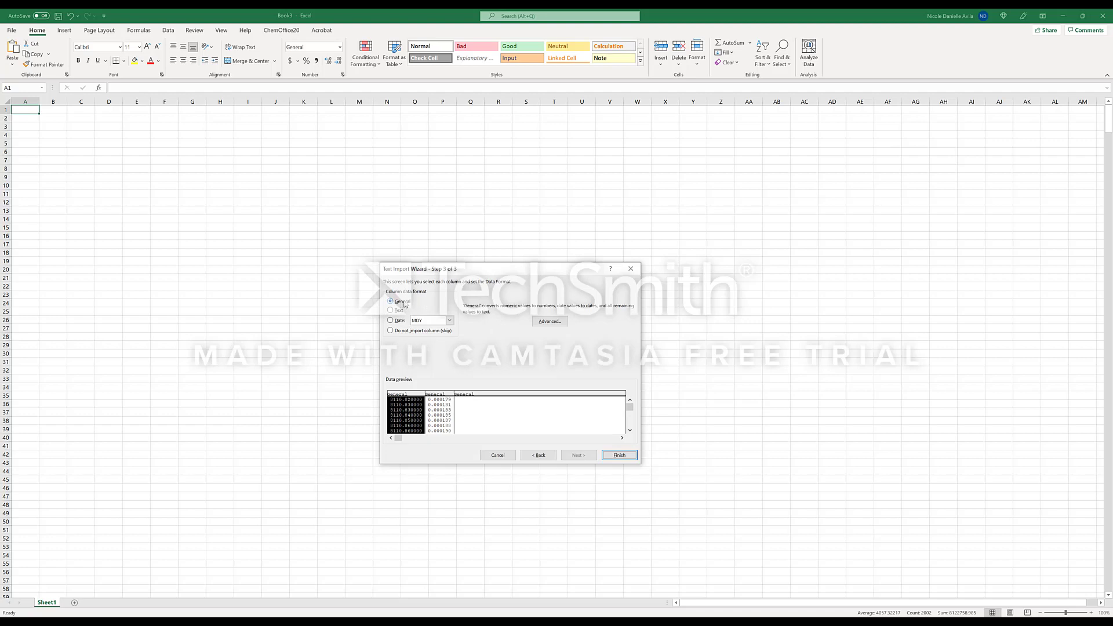
click(618, 455)
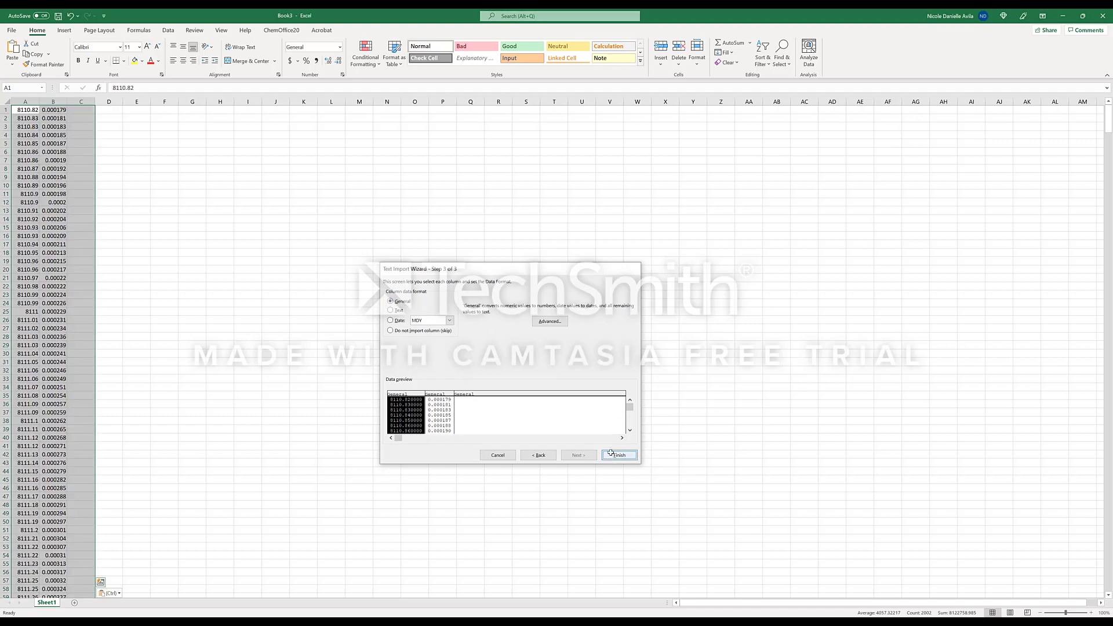
Insert a scatter chart with straight lines and no markers from the data in columns A and B
click(64, 31)
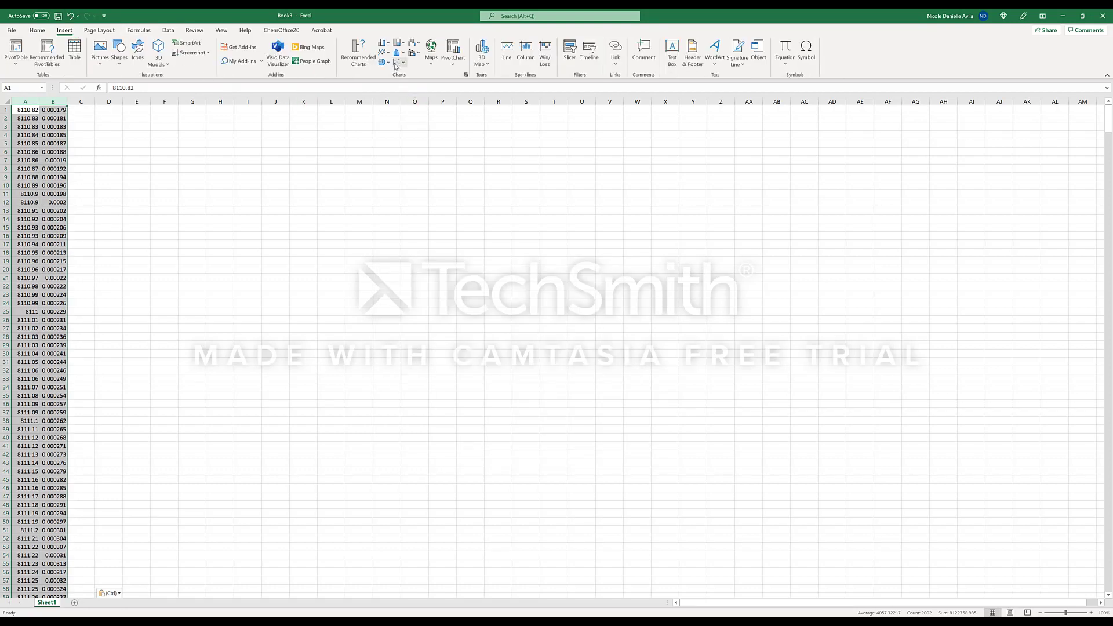
click(398, 67)
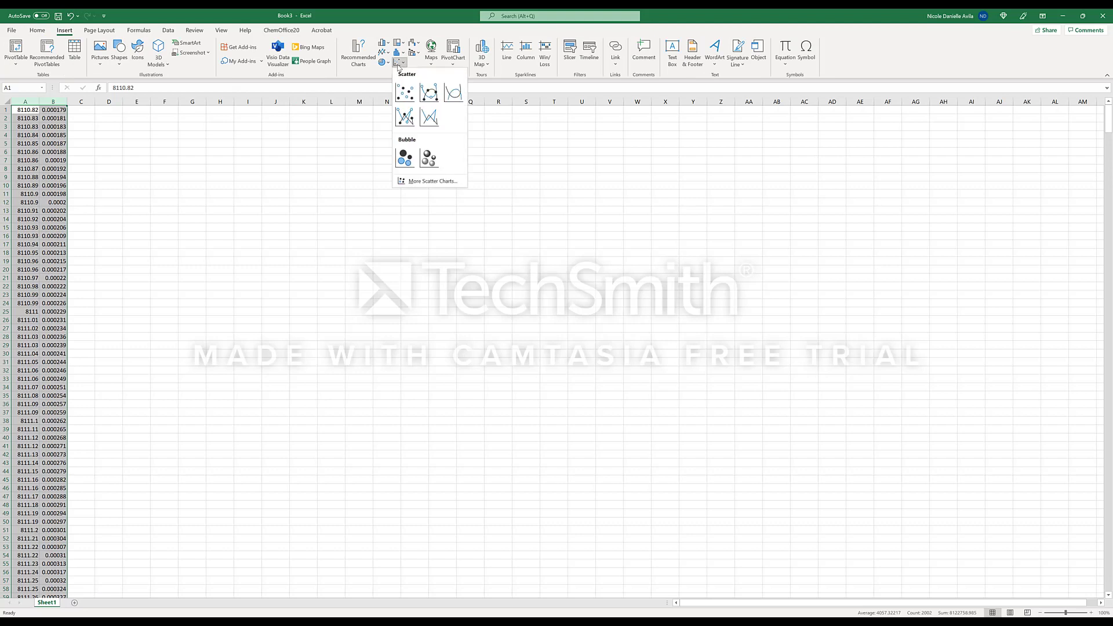
click(429, 117)
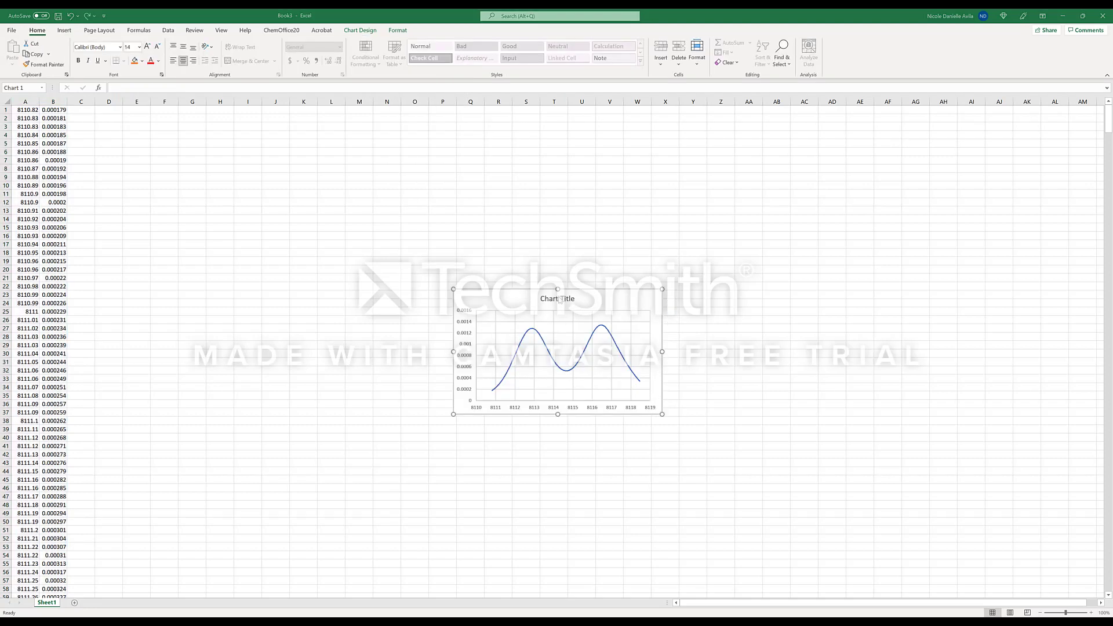
Delete the chart title and the gridlines from the spectrum chart
click(559, 299)
key(Delete)
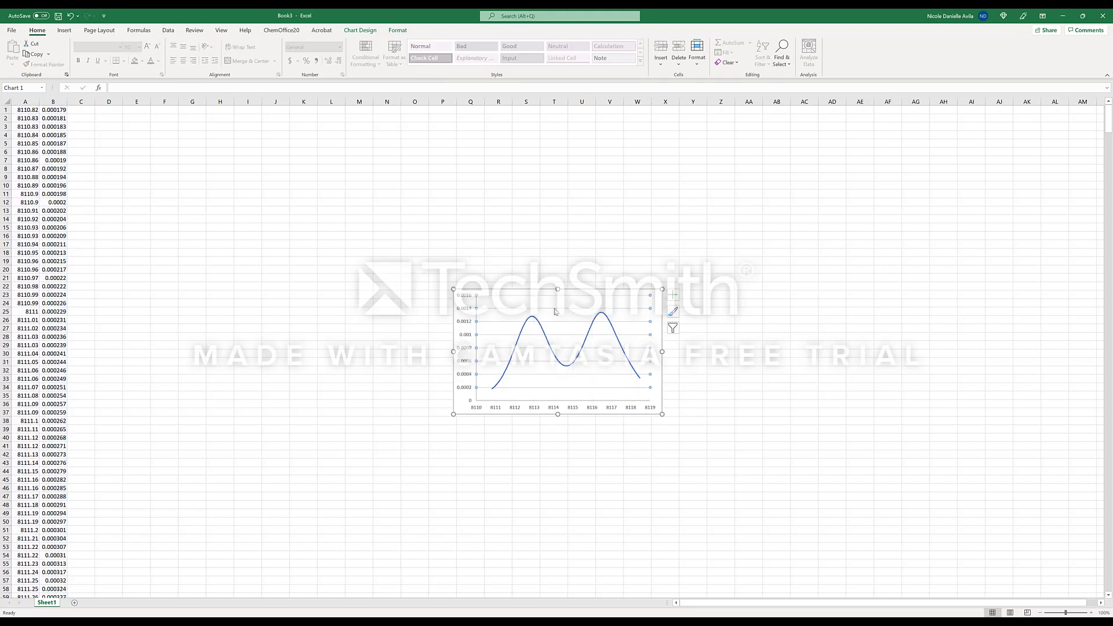
click(474, 323)
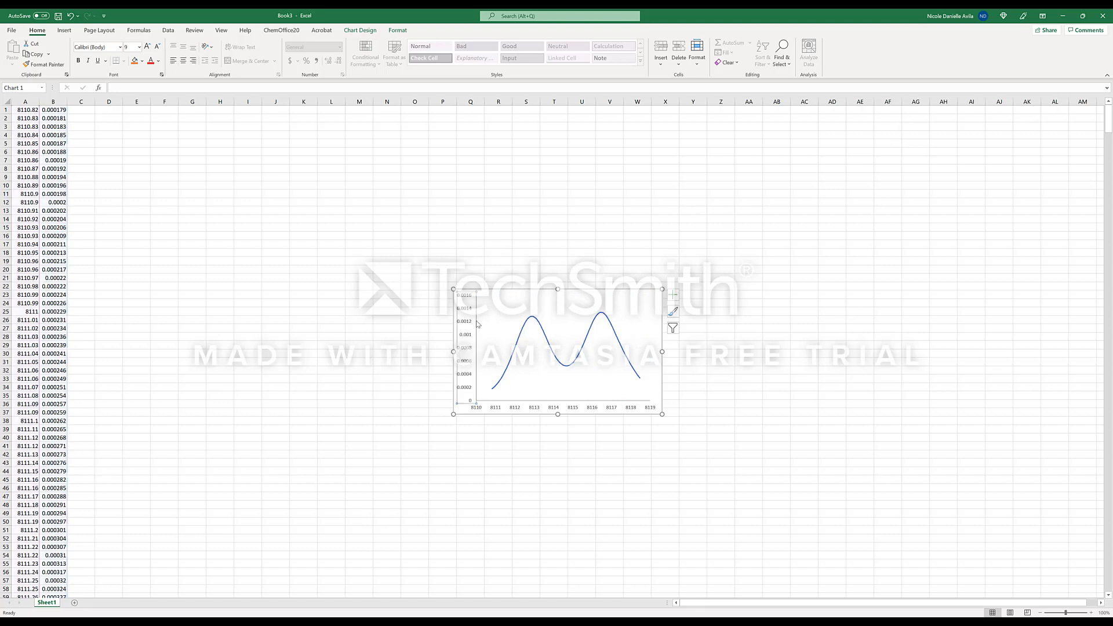
Give the chart's plot area a solid black border
click(484, 315)
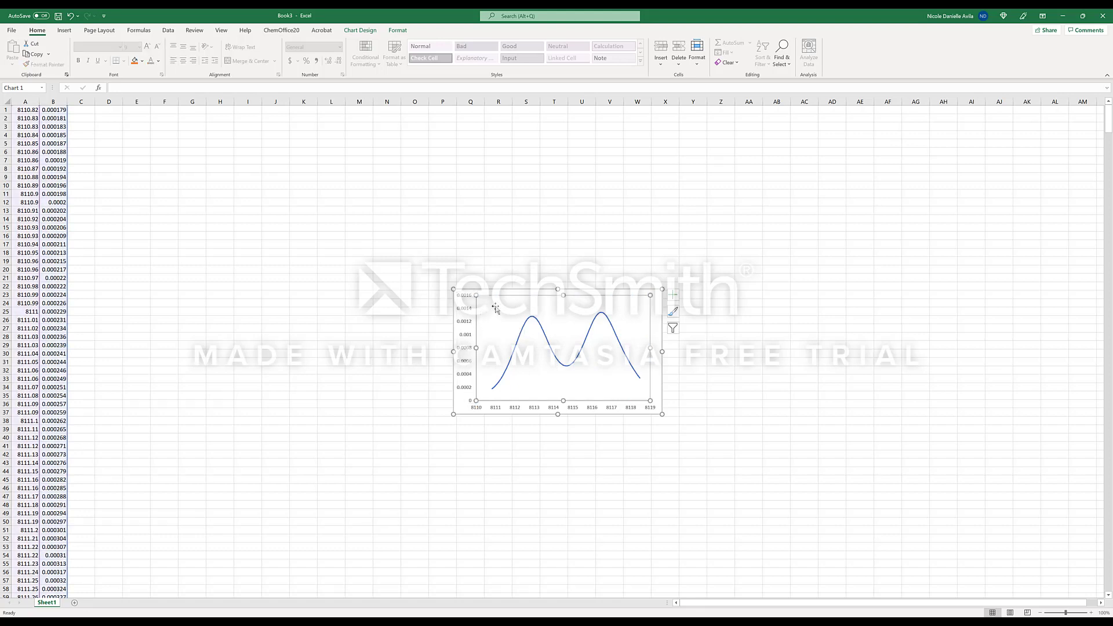
right_click(496, 308)
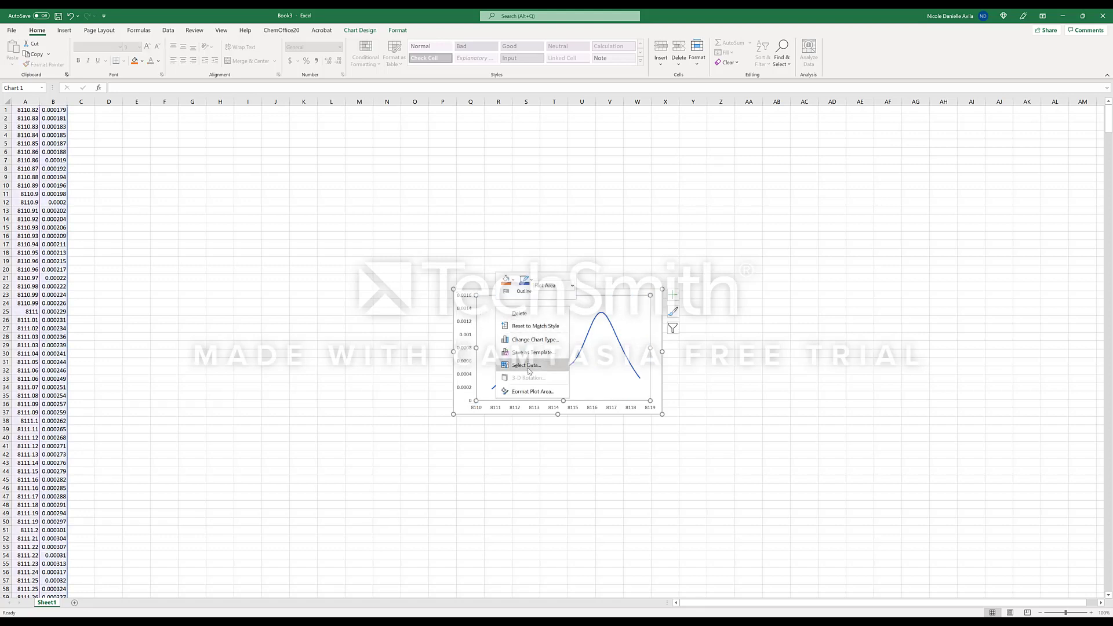
click(530, 391)
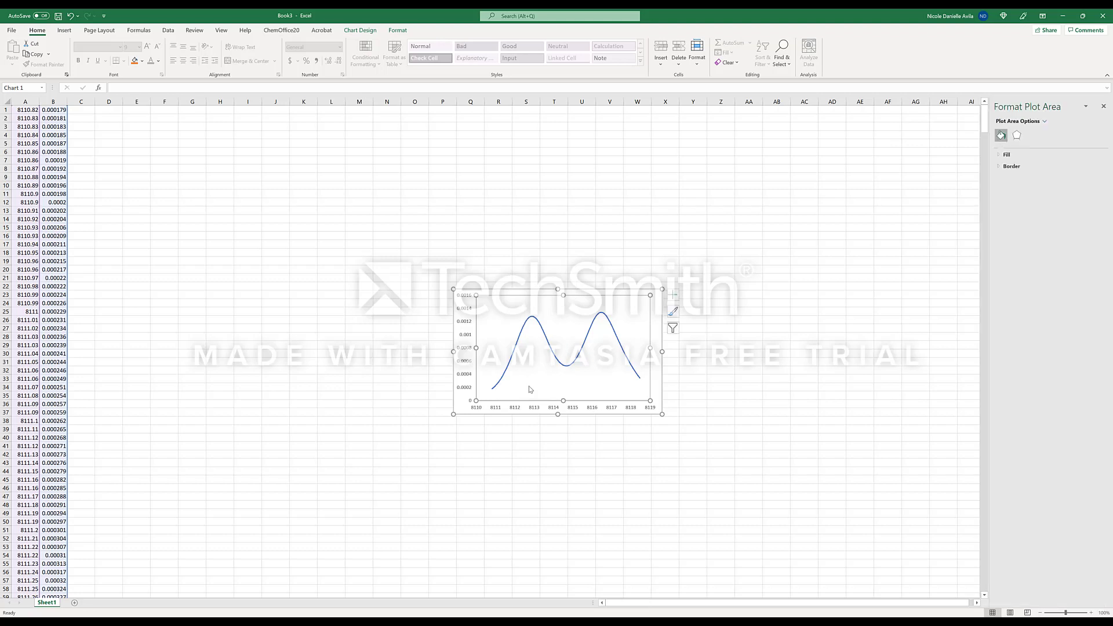
click(1009, 167)
click(1090, 227)
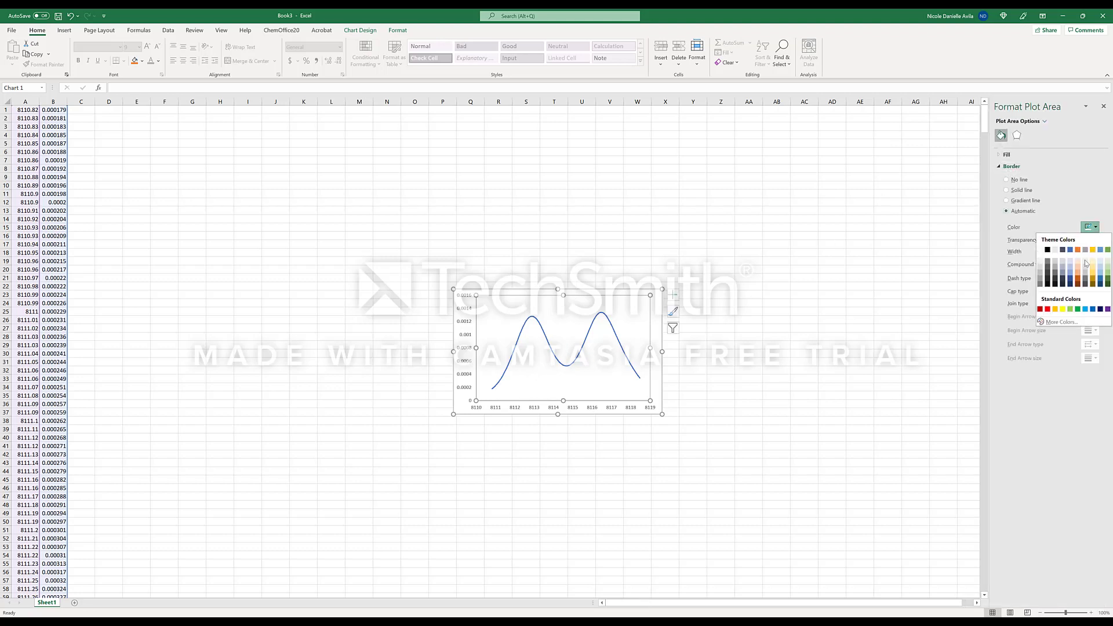
click(1047, 249)
Set the plot area's border width to 2 pt
click(1096, 249)
click(1096, 249)
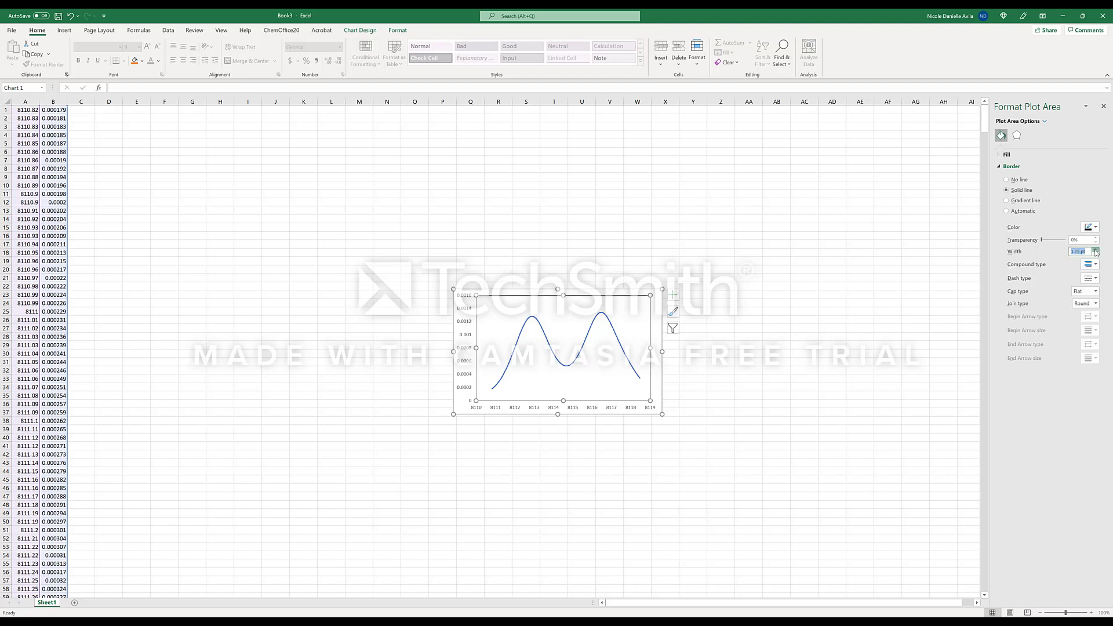
click(1095, 254)
click(1095, 254)
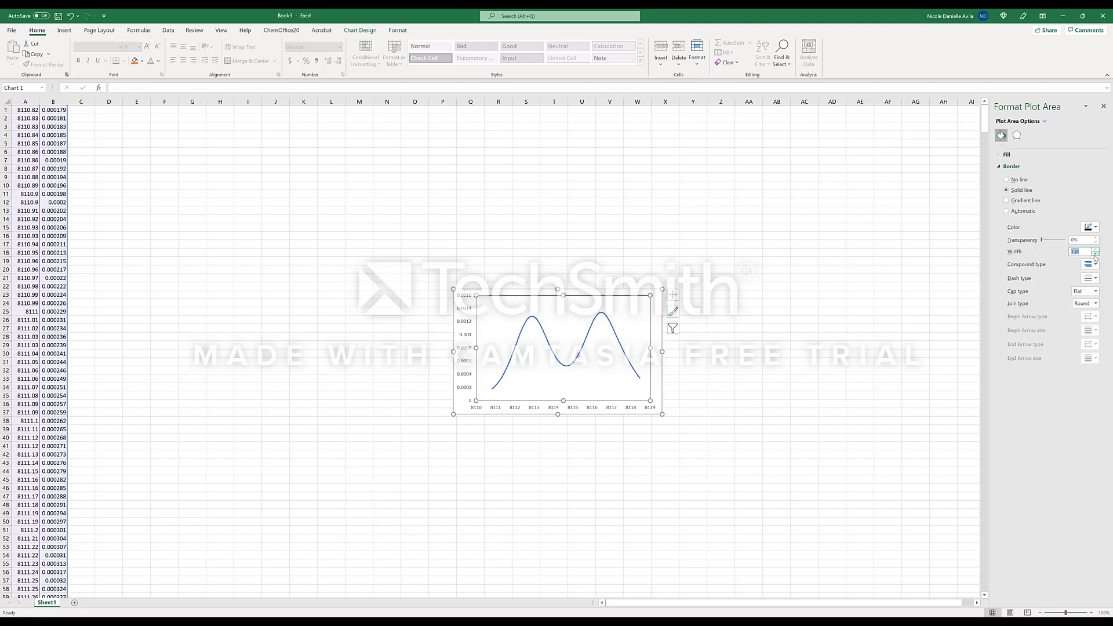
click(1096, 255)
click(1096, 249)
drag(1080, 251, 1069, 258)
text(2)
key(Return)
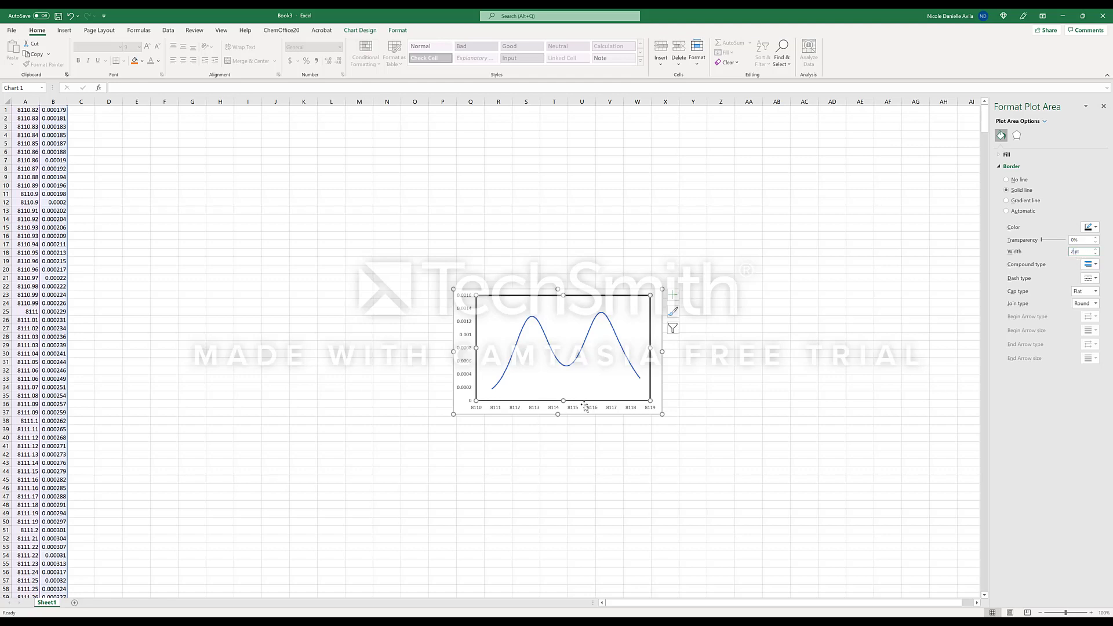
click(709, 362)
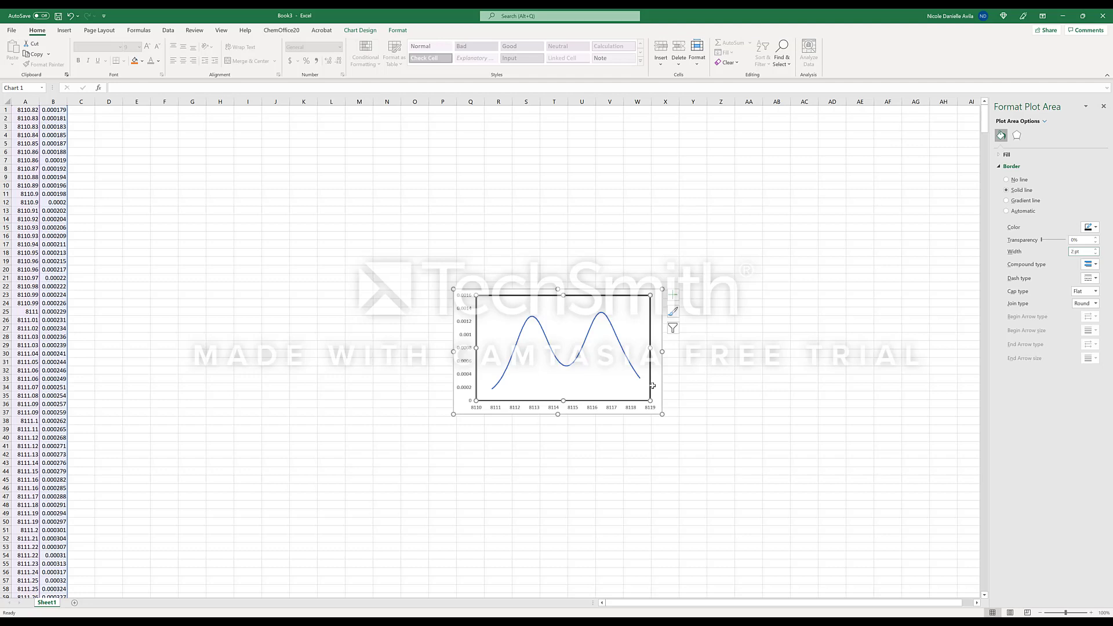
Make the chart's vertical axis line solid black
click(632, 409)
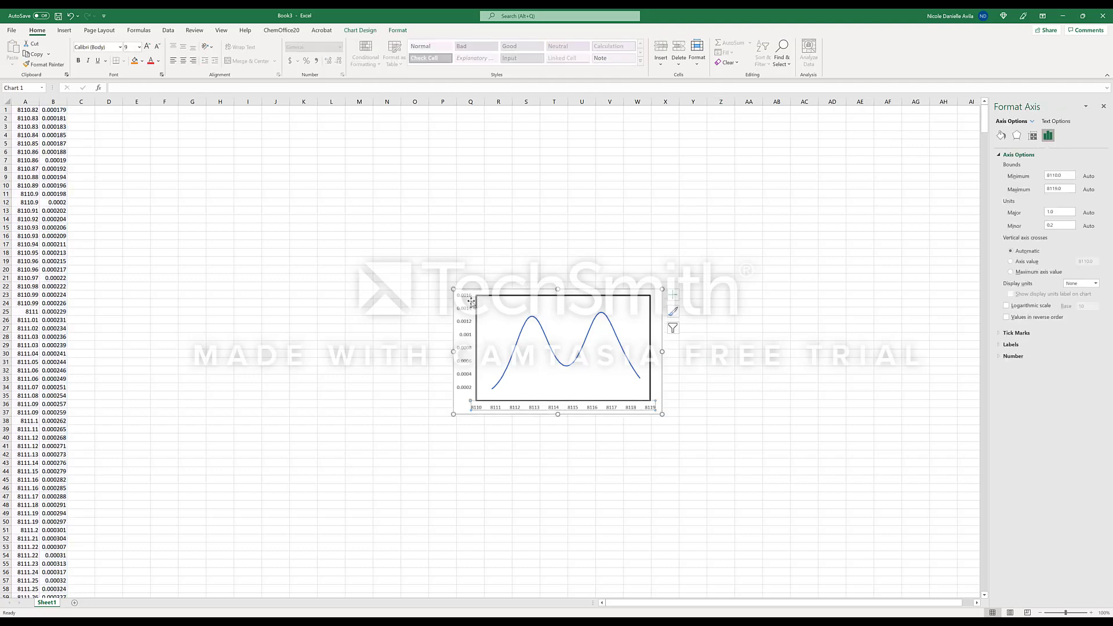
click(465, 390)
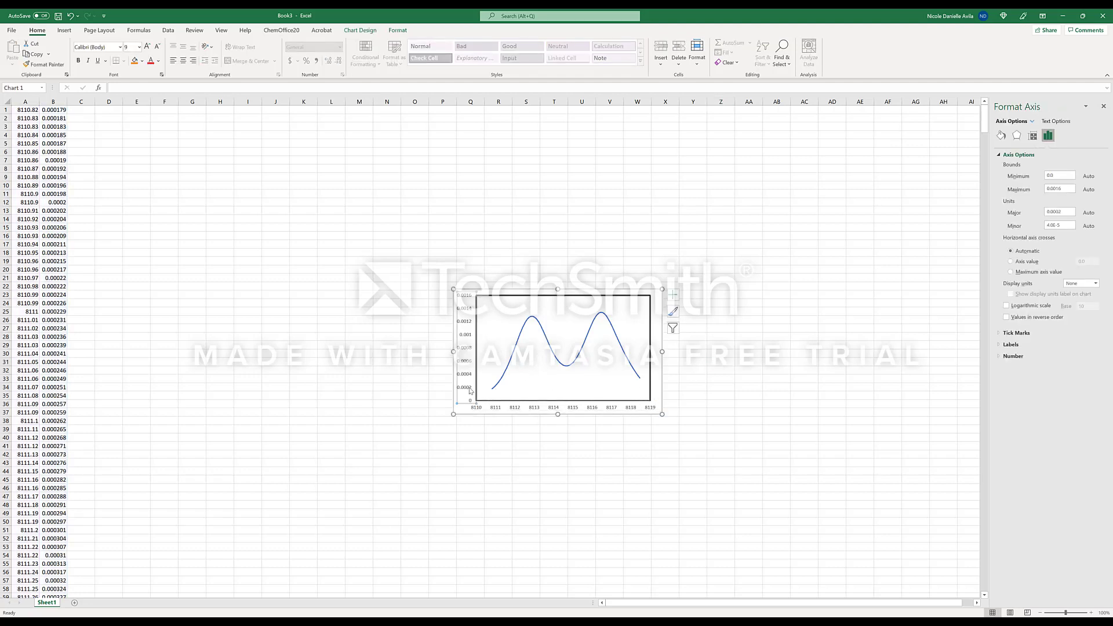
click(1033, 135)
click(1001, 136)
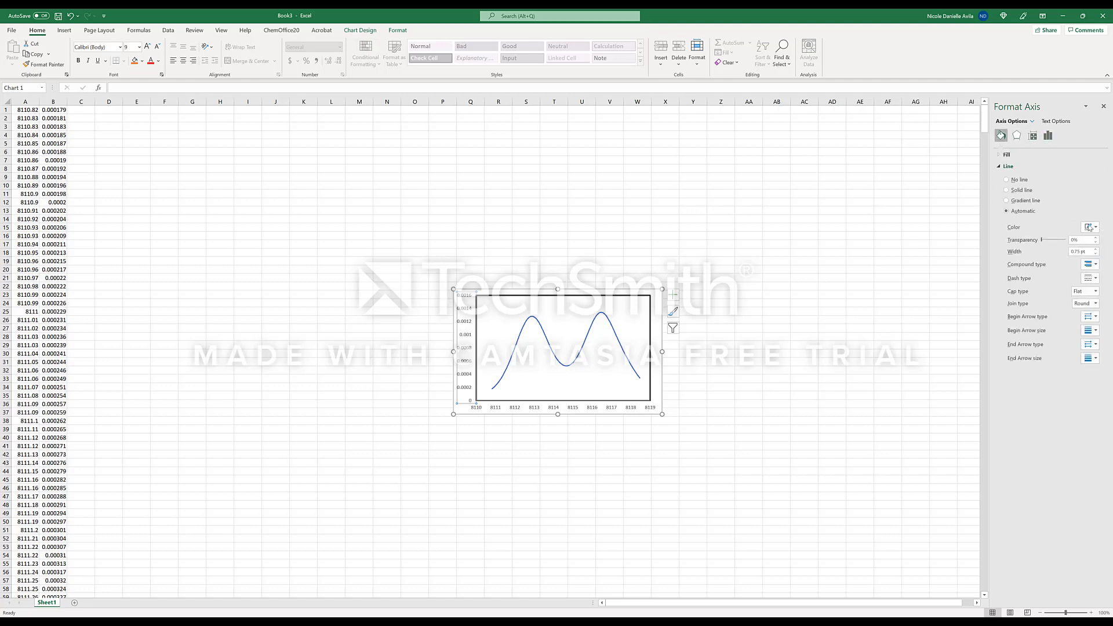
click(1092, 227)
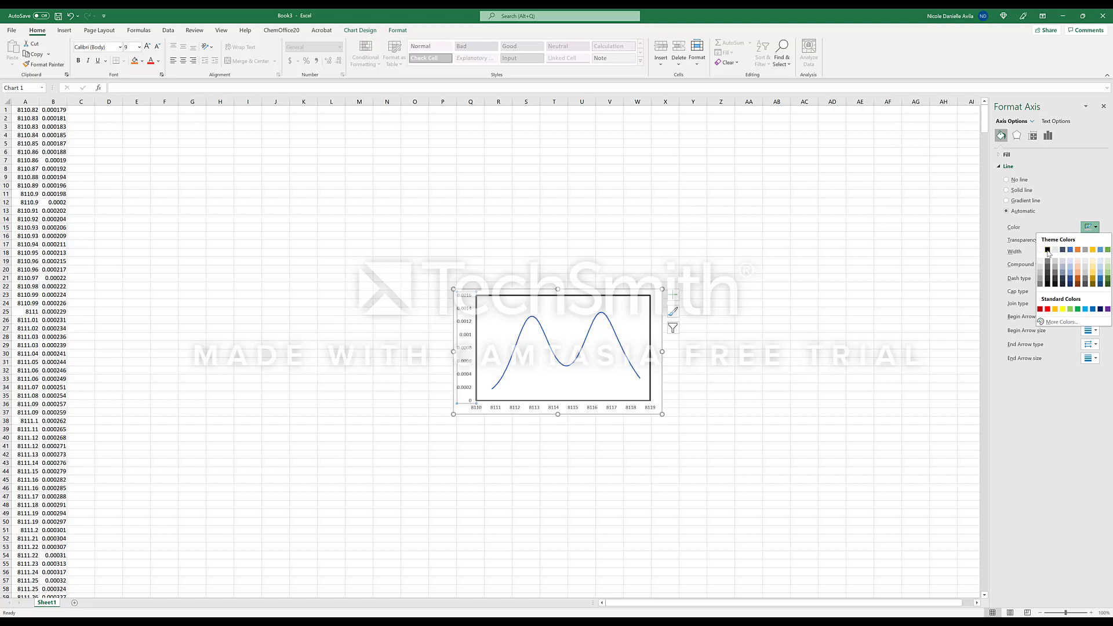
click(1047, 250)
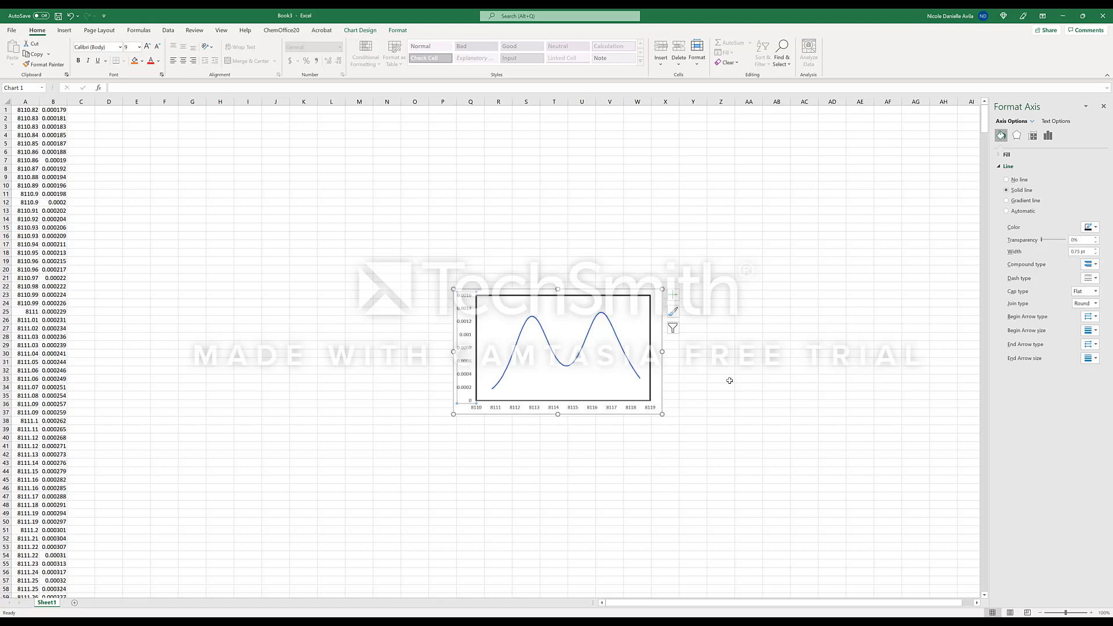
Make the chart's horizontal axis line solid black
click(605, 413)
click(606, 408)
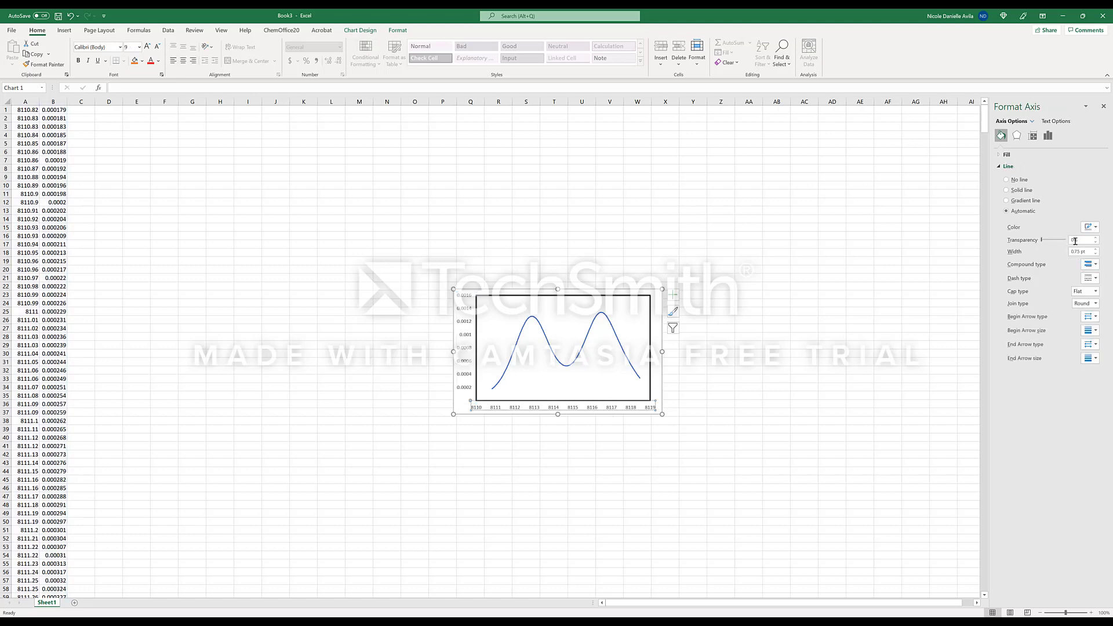
click(1092, 228)
click(1048, 251)
Change the outline colour of the chart's Series 1 curve to black
right_click(523, 331)
right_click(513, 314)
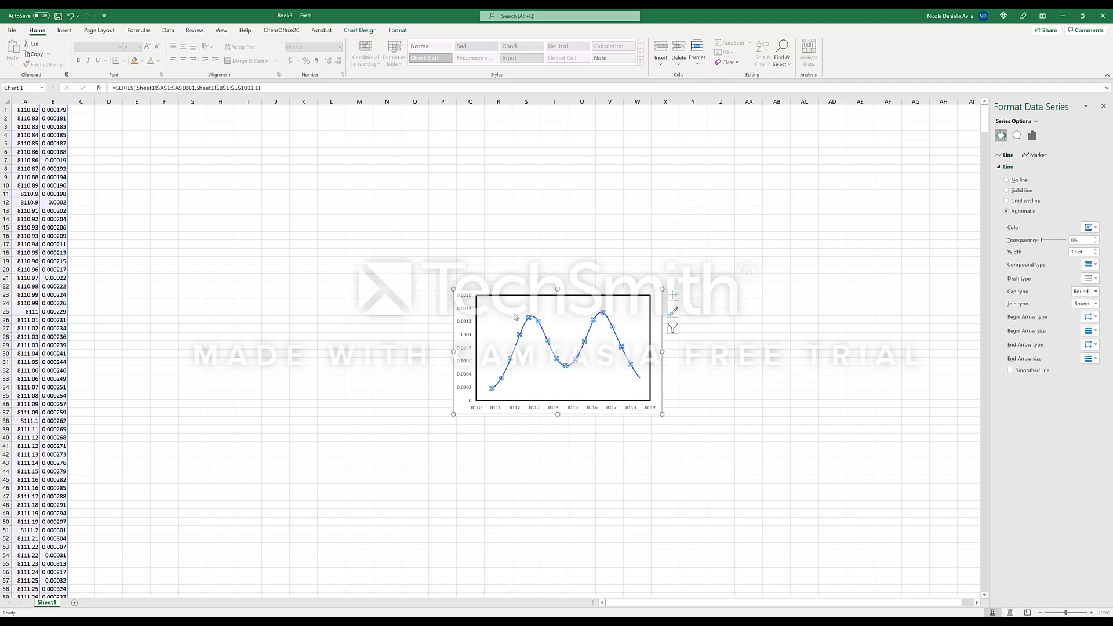
right_click(630, 336)
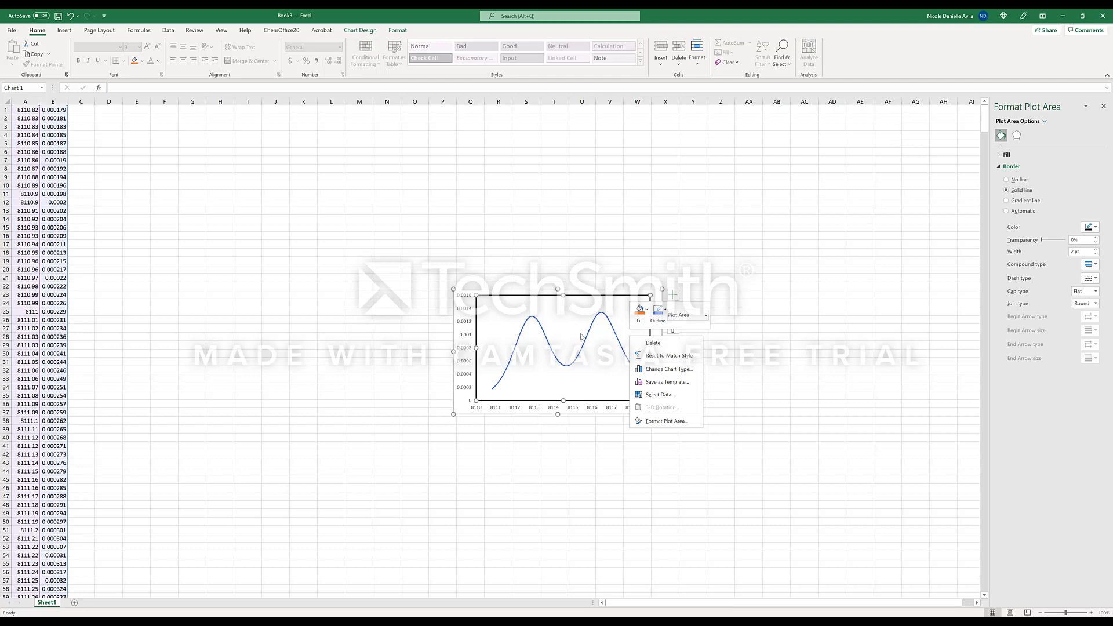
click(667, 316)
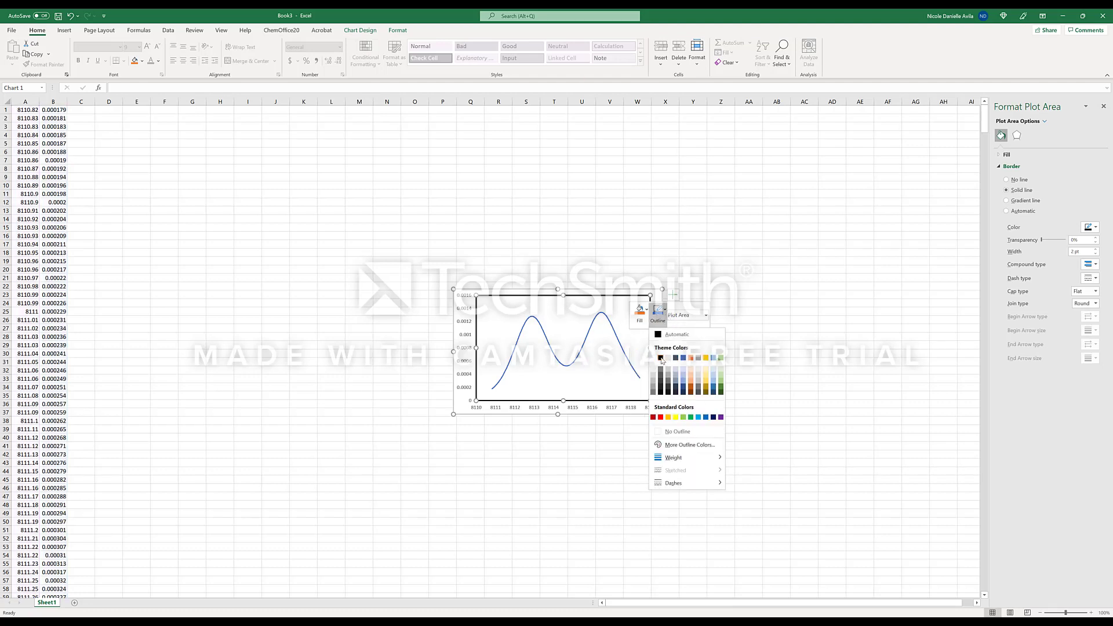
click(687, 317)
click(706, 317)
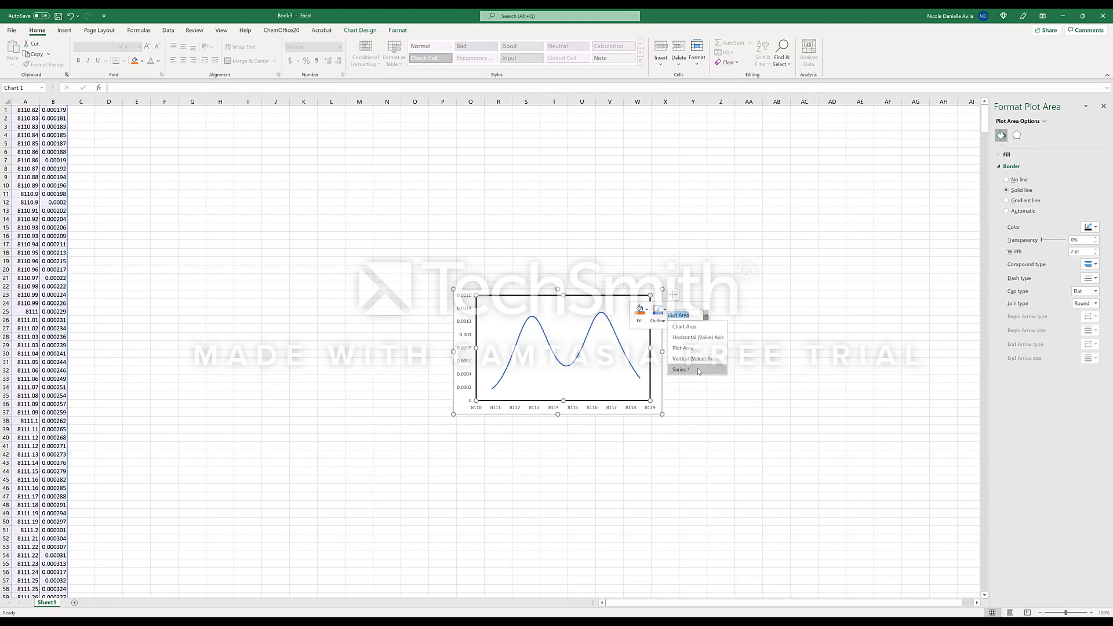
click(698, 370)
click(658, 312)
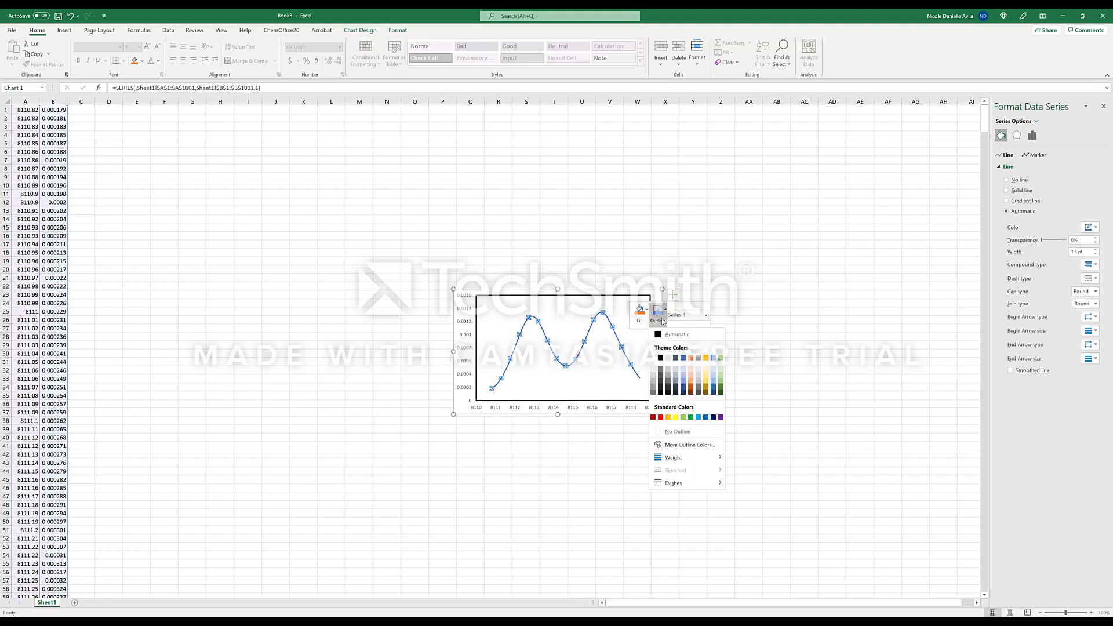
click(661, 357)
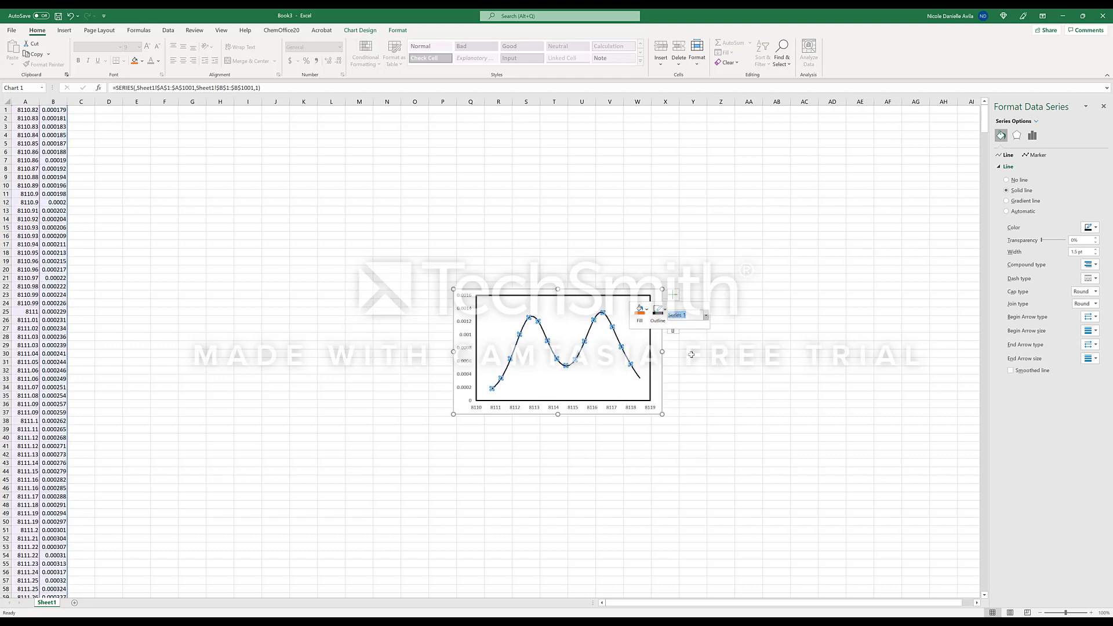
click(692, 354)
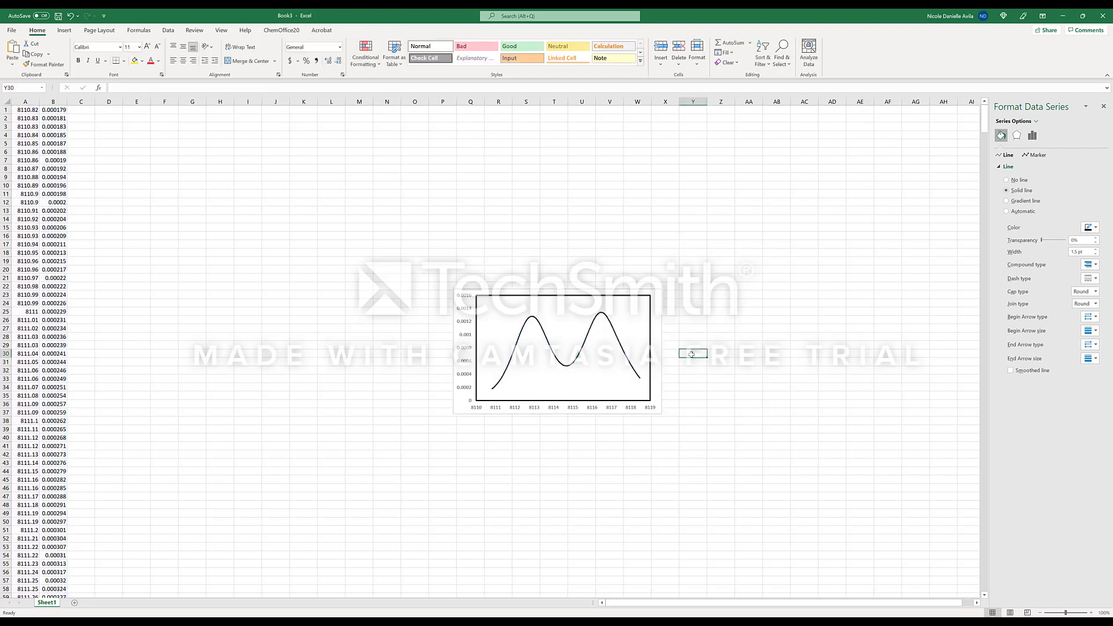
Format the chart's vertical axis labels in Arial at size 10
click(471, 322)
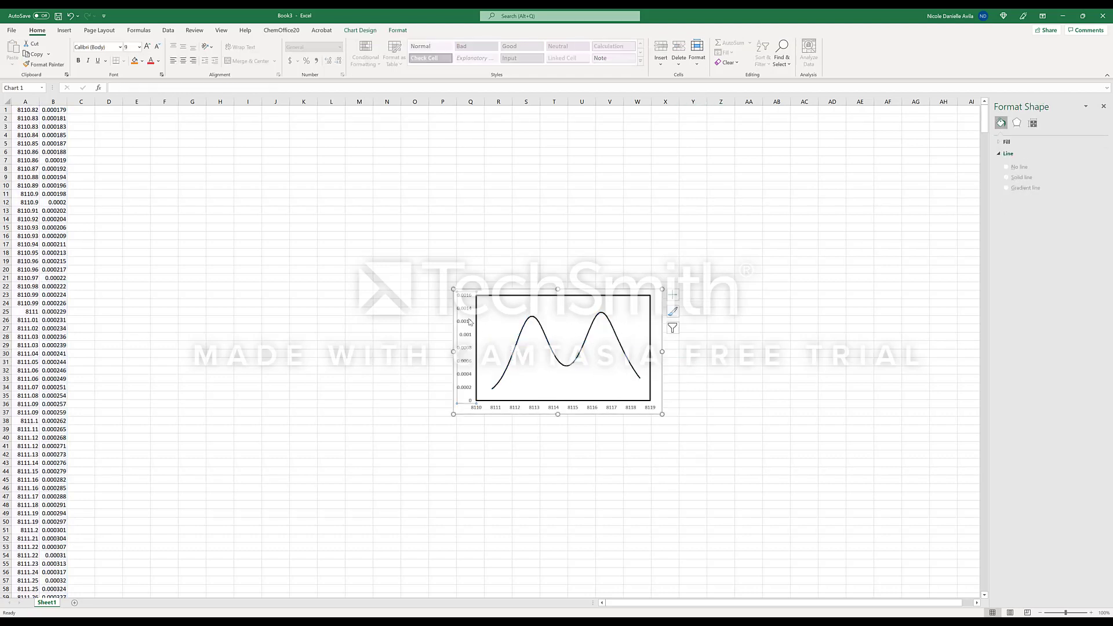
click(120, 47)
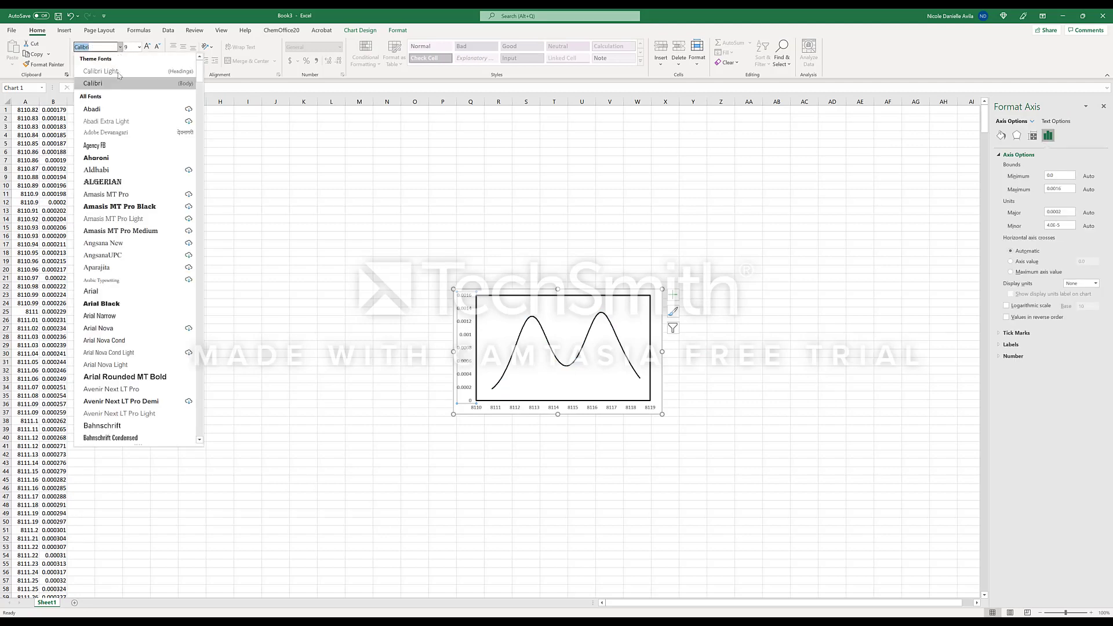
click(107, 291)
click(139, 47)
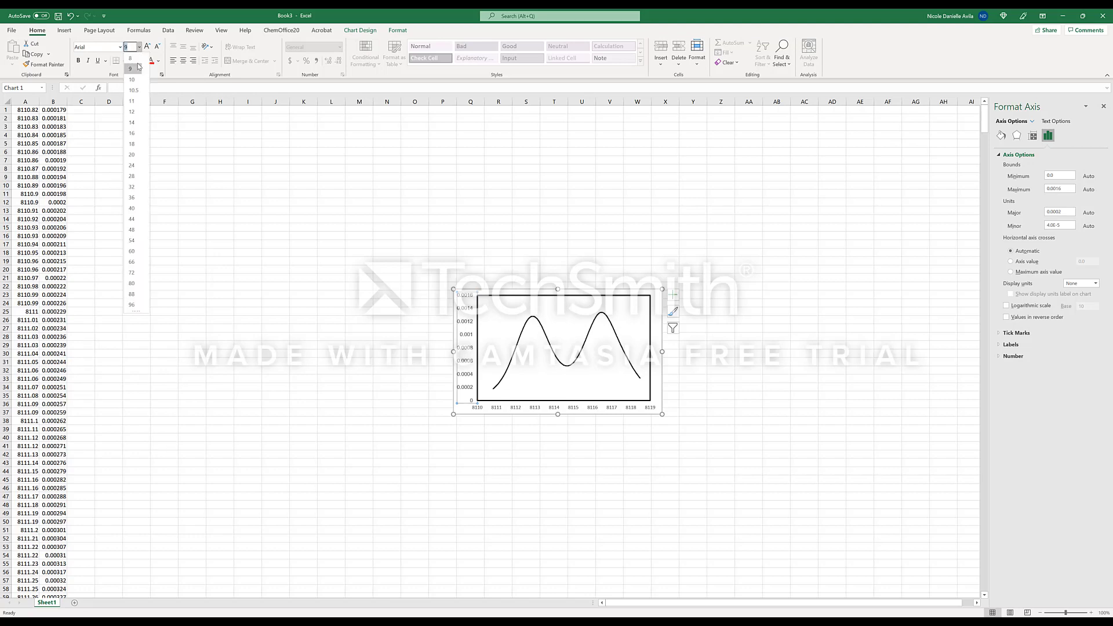
click(132, 79)
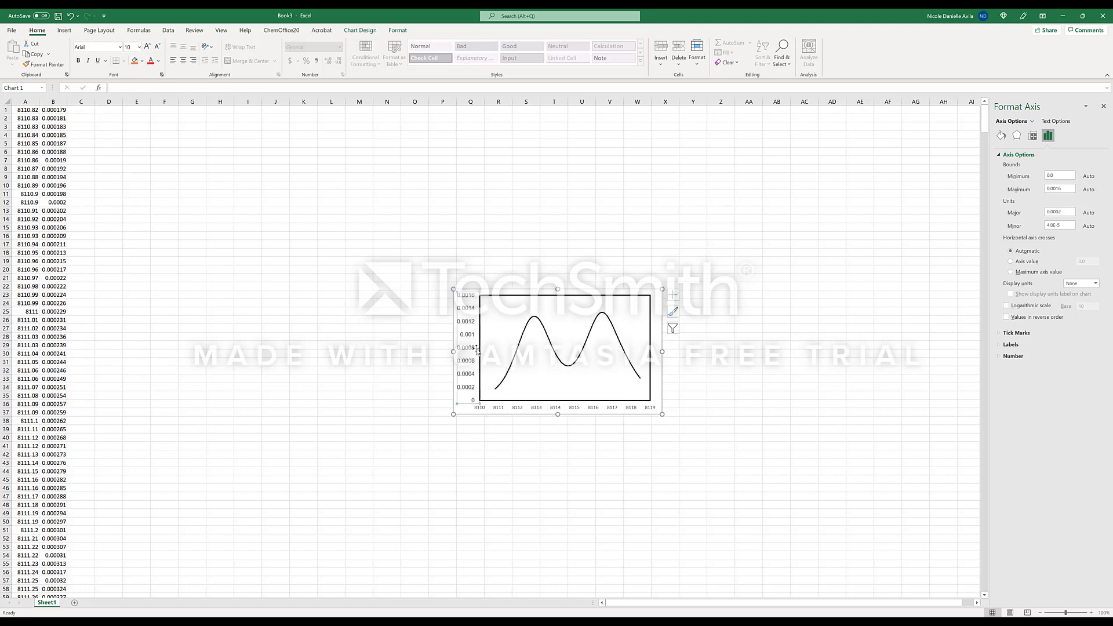
Format the chart's horizontal axis labels in Arial at size 10
click(500, 407)
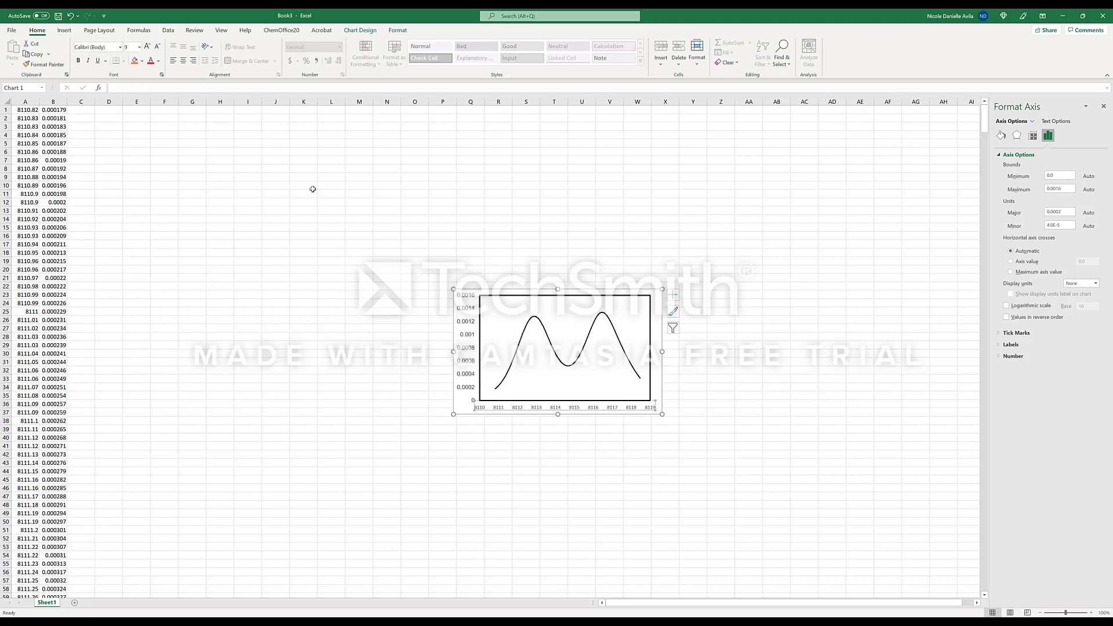
click(120, 47)
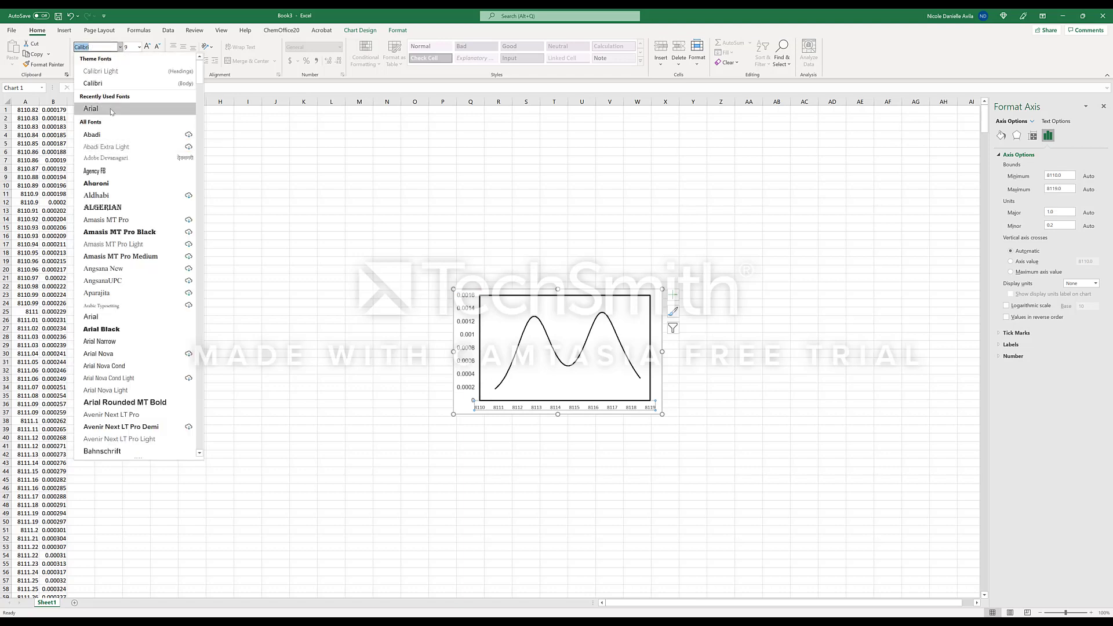
click(113, 110)
click(147, 47)
click(139, 47)
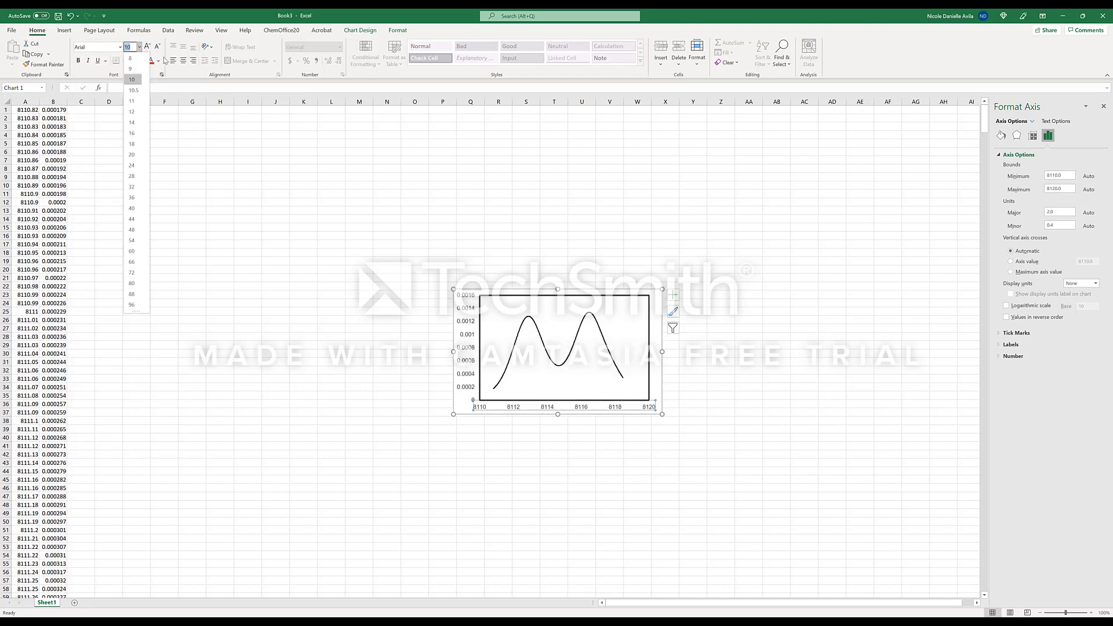
click(180, 109)
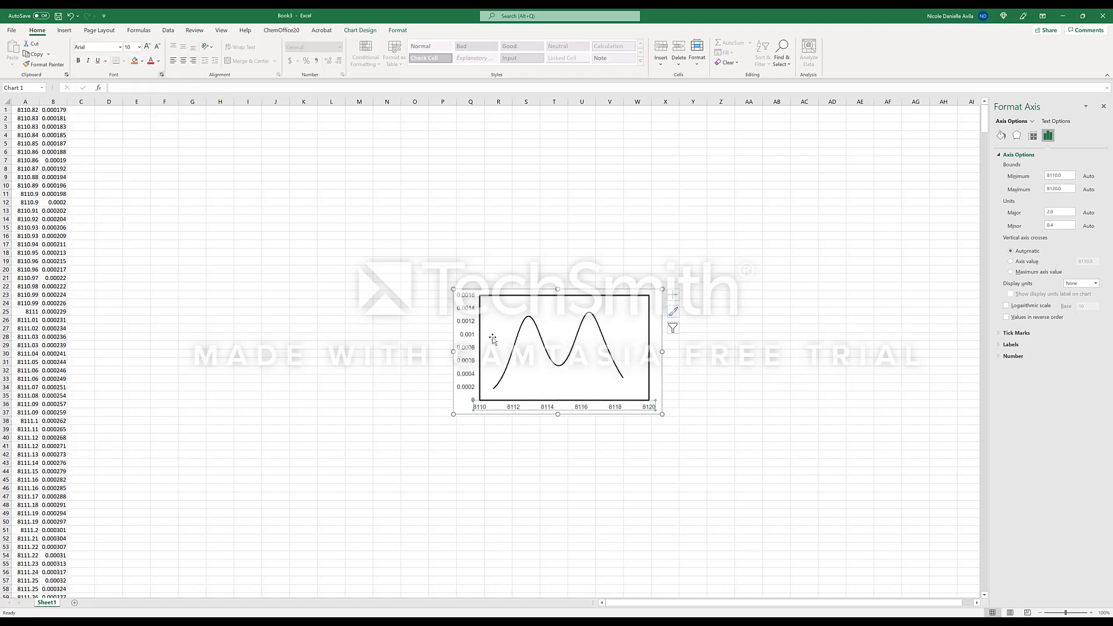
Set the font colour of both the horizontal and vertical axis labels to black and deselect the chart
click(160, 64)
key(Escape)
click(466, 343)
click(466, 347)
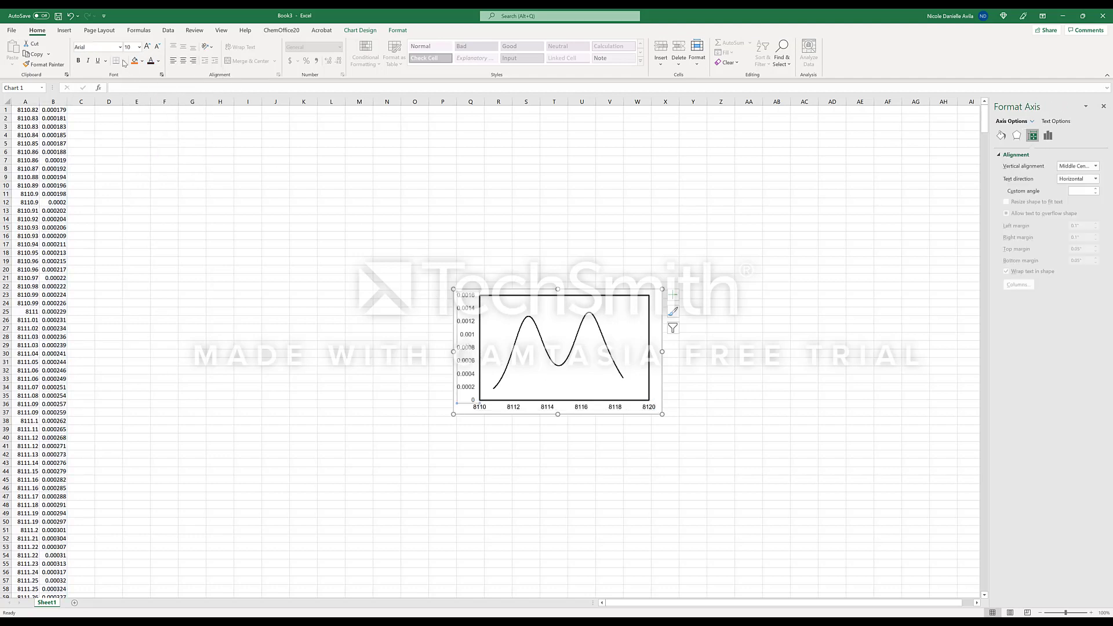
click(158, 61)
click(157, 97)
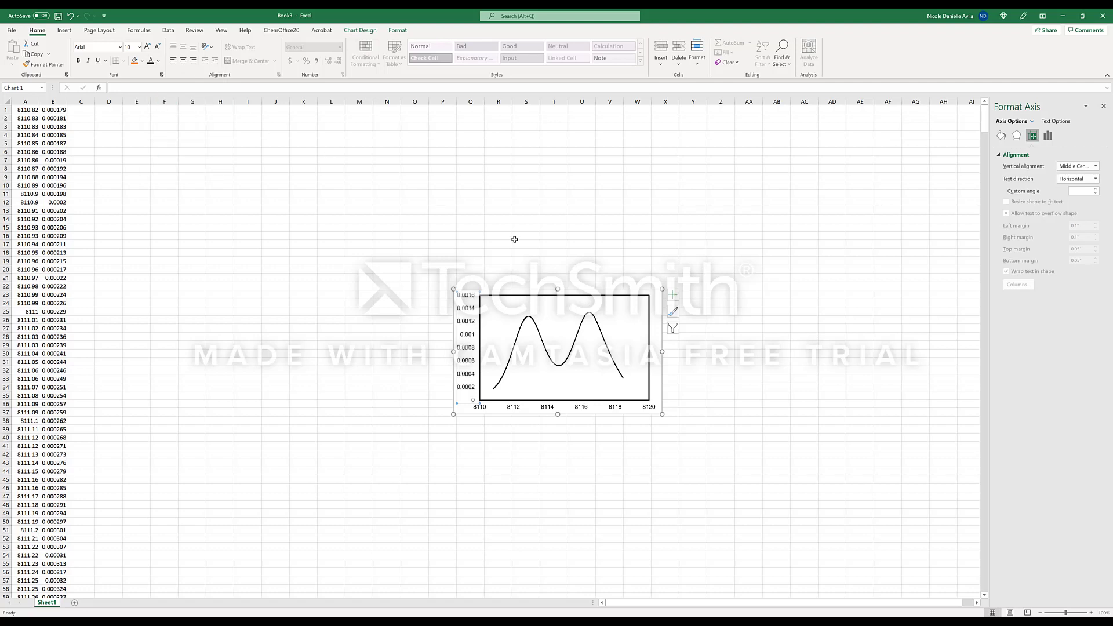
click(706, 353)
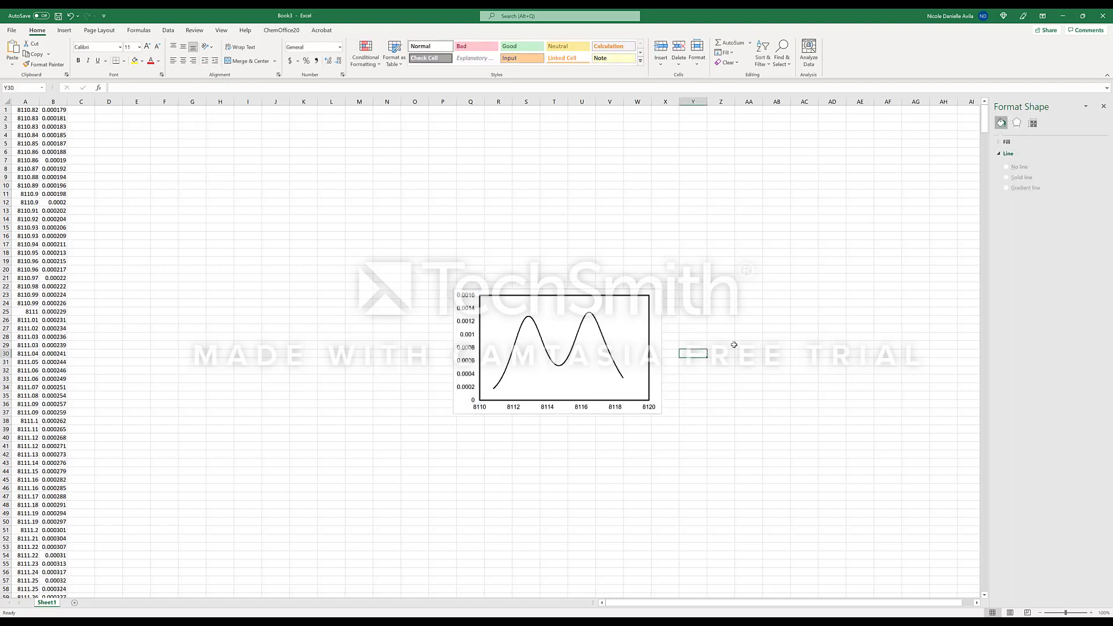